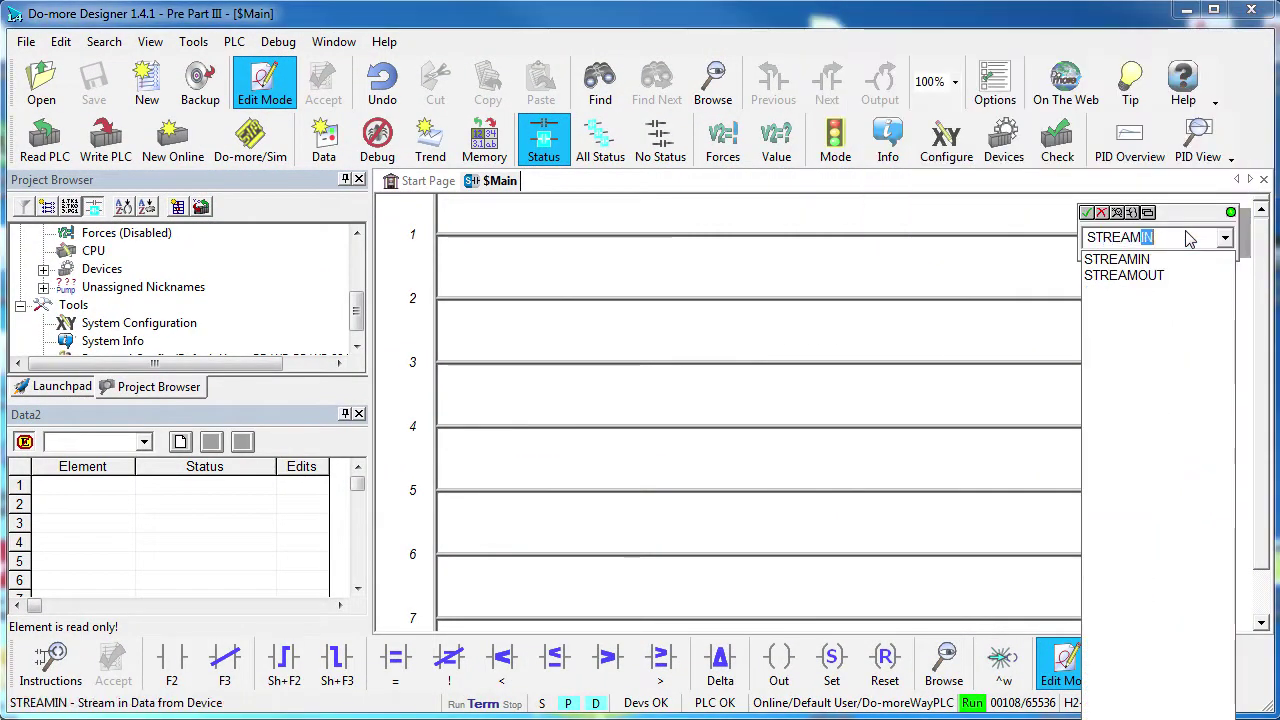
{"action": "key", "text": "Down"}
{"action": "key", "text": "Return"}
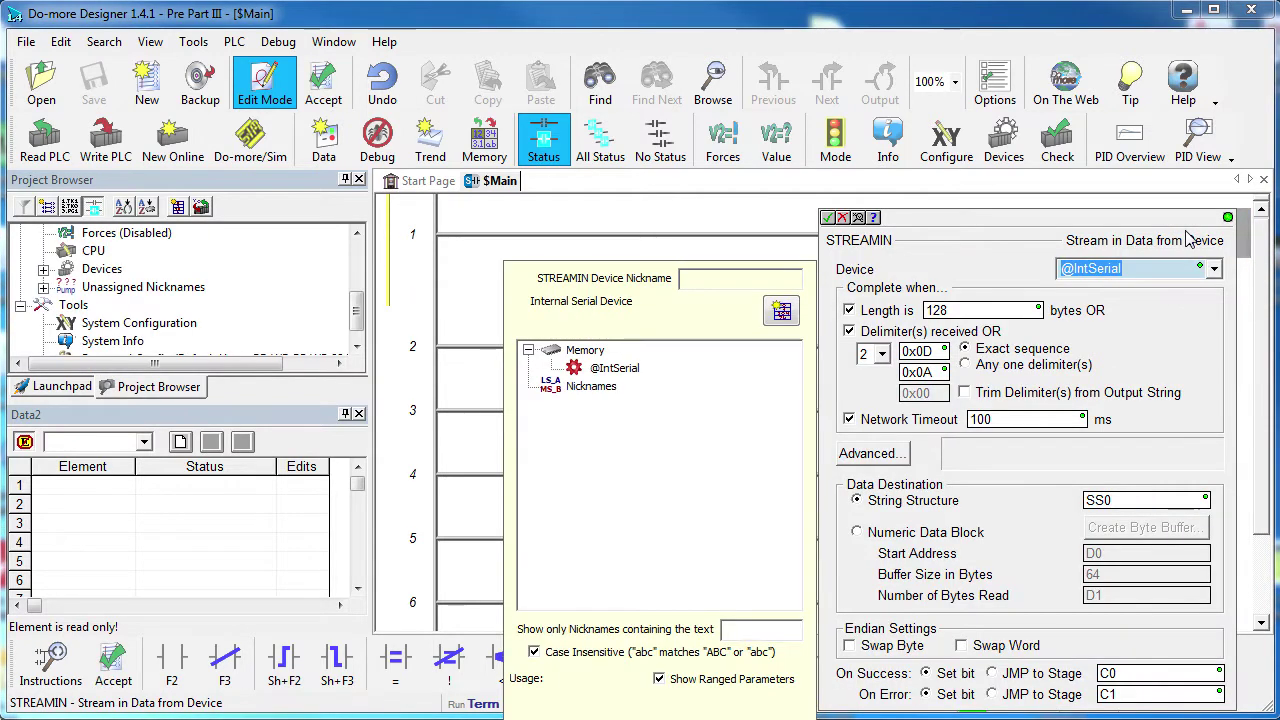
{"action": "left_click", "coordinate": [1213, 269]}
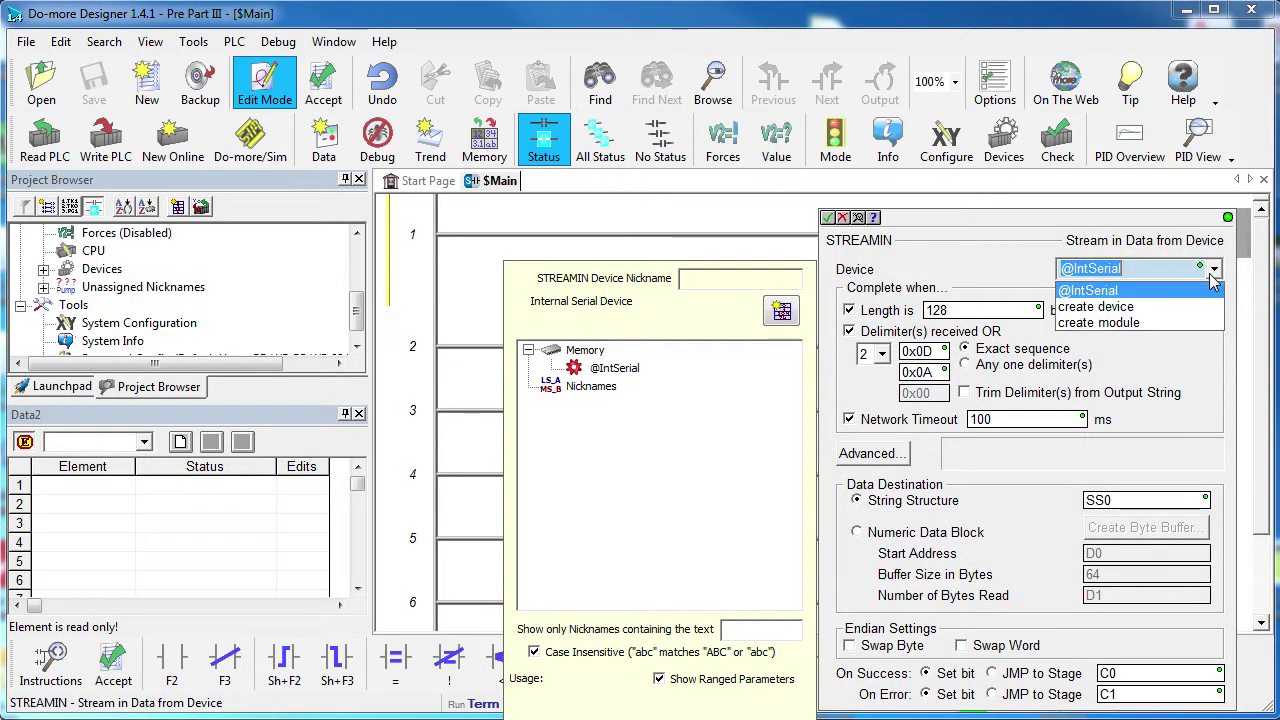
{"action": "left_click", "coordinate": [1120, 291]}
{"action": "double_click", "coordinate": [935, 310]}
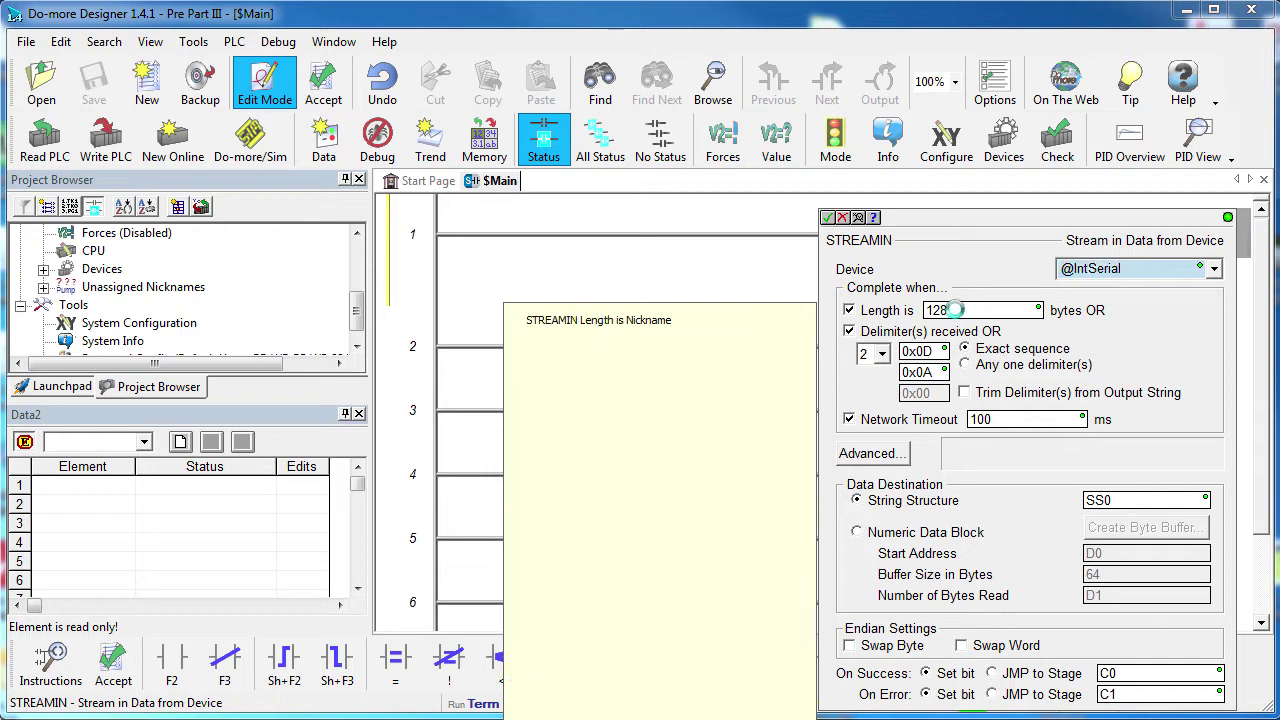
{"action": "type", "text": "10"}
{"action": "left_click", "coordinate": [849, 331]}
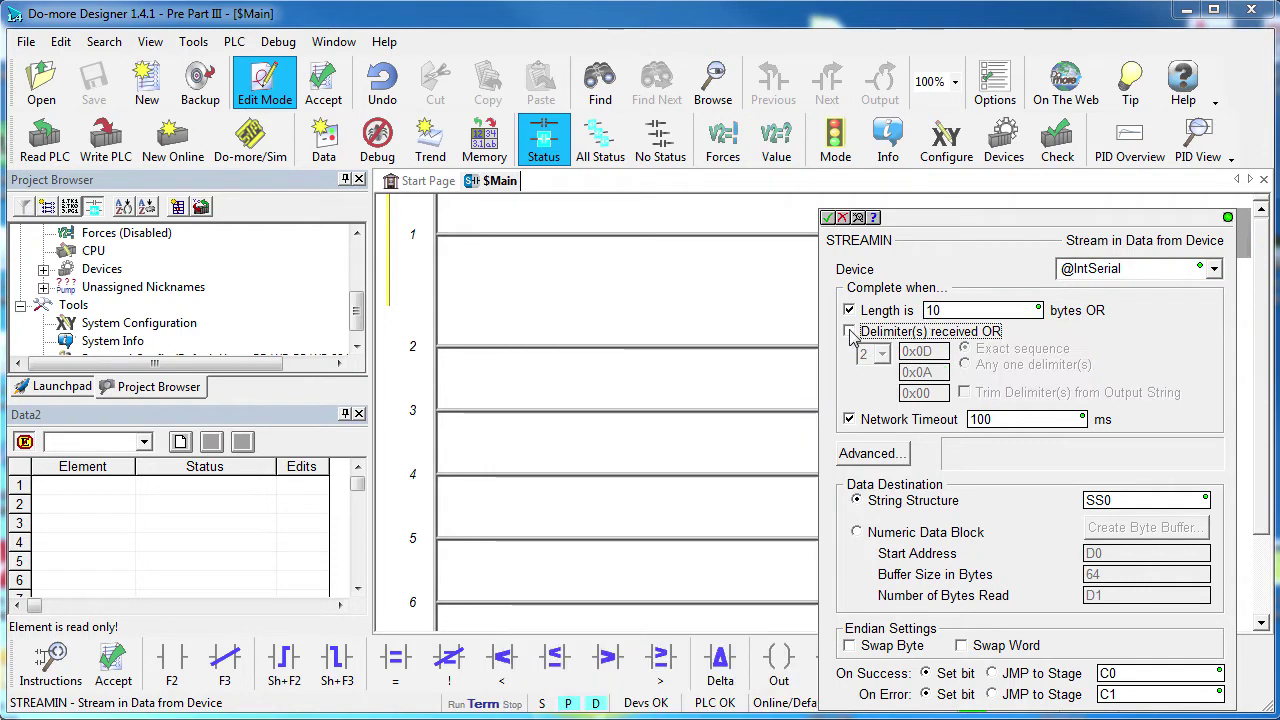
{"action": "double_click", "coordinate": [1110, 673]}
{"action": "type", "text": "C10"}
{"action": "left_click", "coordinate": [1118, 694]}
{"action": "type", "text": "1"}
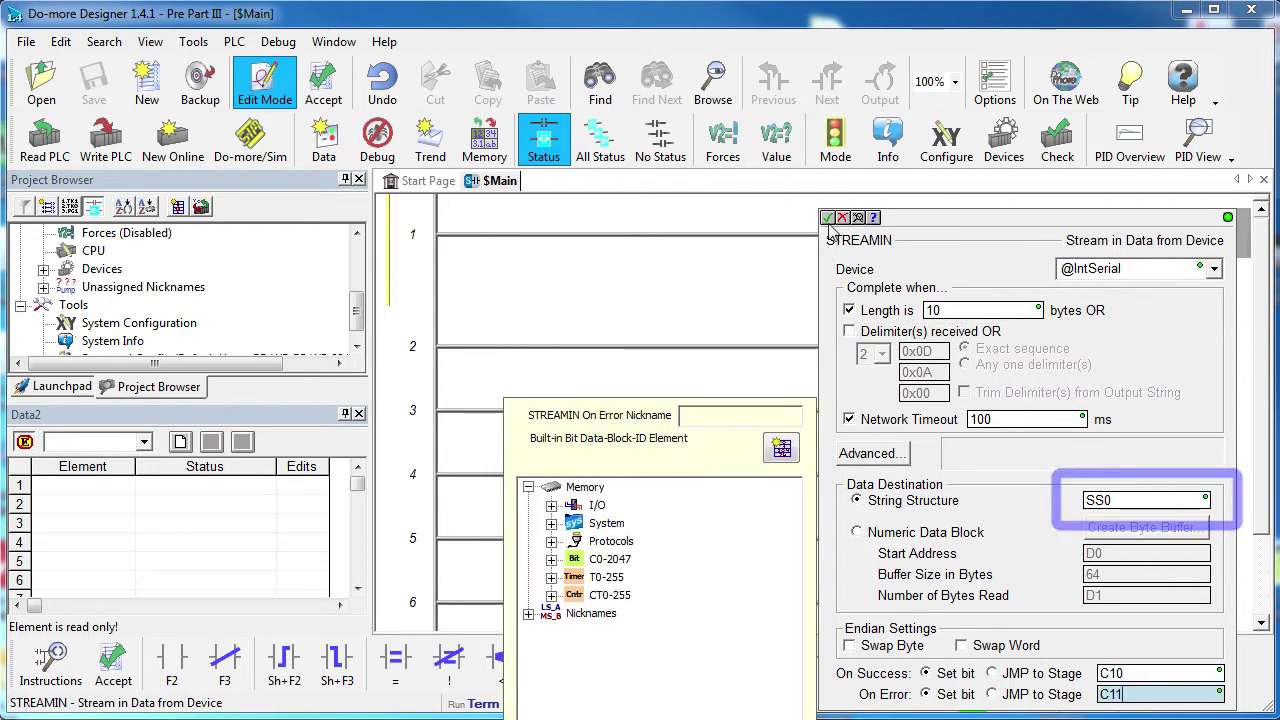
{"action": "key", "text": "Return"}
Step: Add a normally open contact C1 in front of the STREAMIN on rung 1
{"action": "left_click", "coordinate": [463, 229]}
{"action": "key", "text": "F2"}
{"action": "type", "text": "c1"}
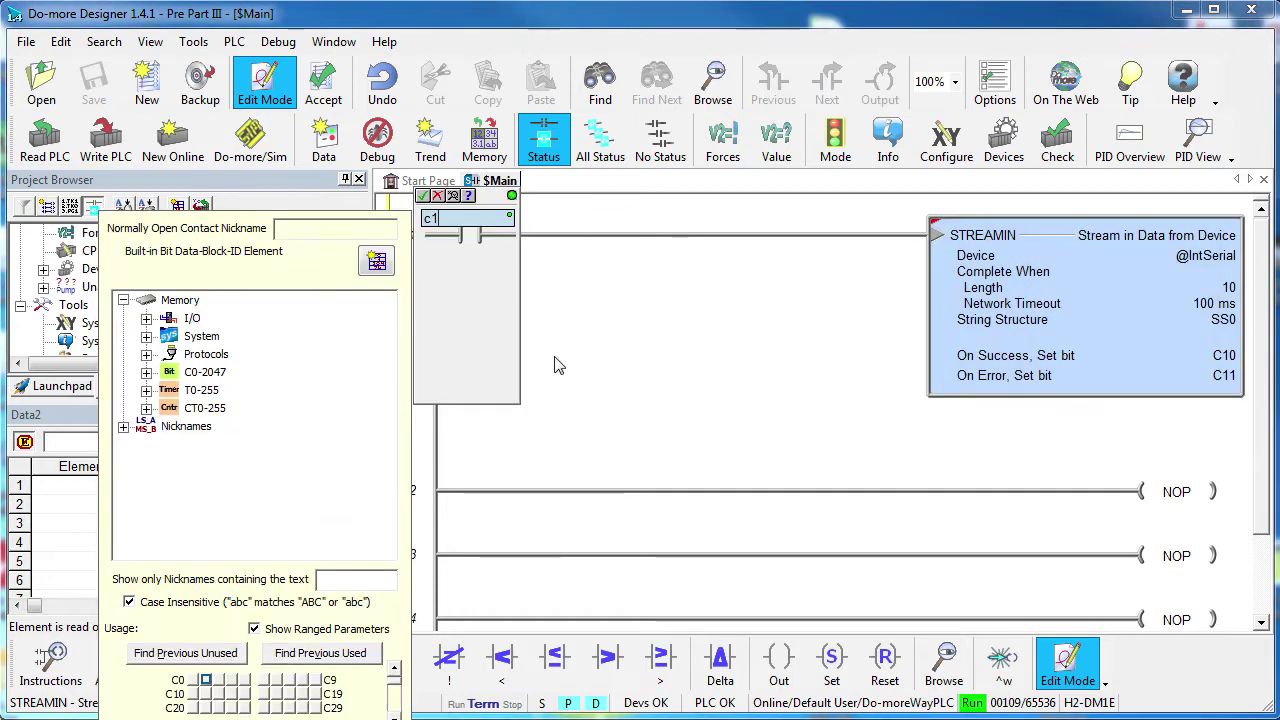
{"action": "key", "text": "Return"}
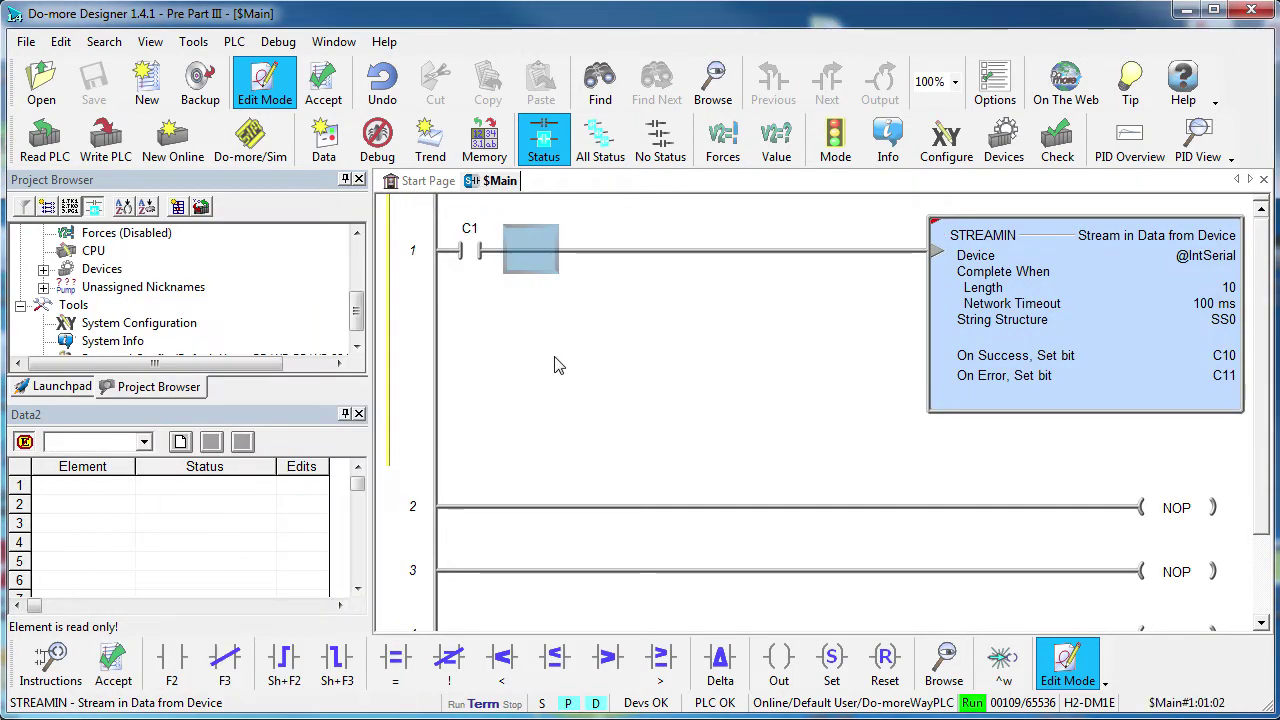
Step: Enter C1, SS0 and IntSerial.InQueue as elements in the Data2 watch list
{"action": "left_click", "coordinate": [74, 486]}
{"action": "type", "text": "c1"}
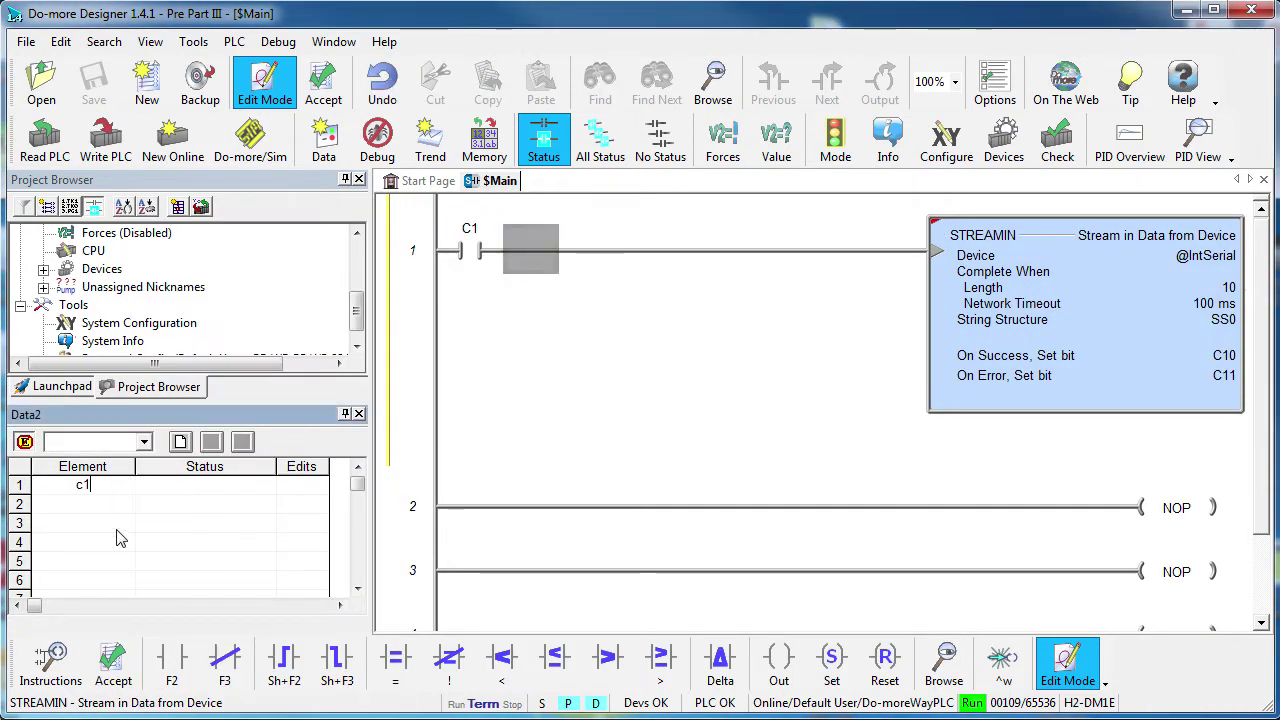
{"action": "key", "text": "Return"}
{"action": "type", "text": "ss0"}
{"action": "key", "text": "Return"}
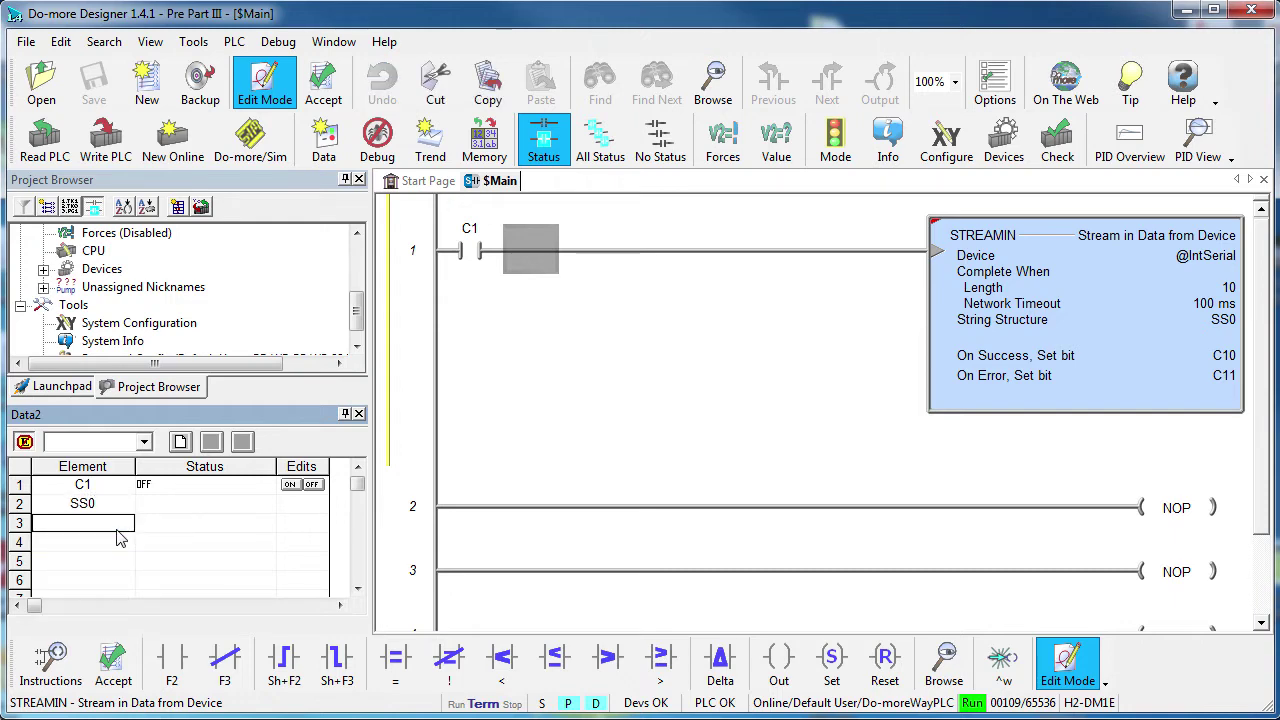
{"action": "type", "text": "IntSerial."}
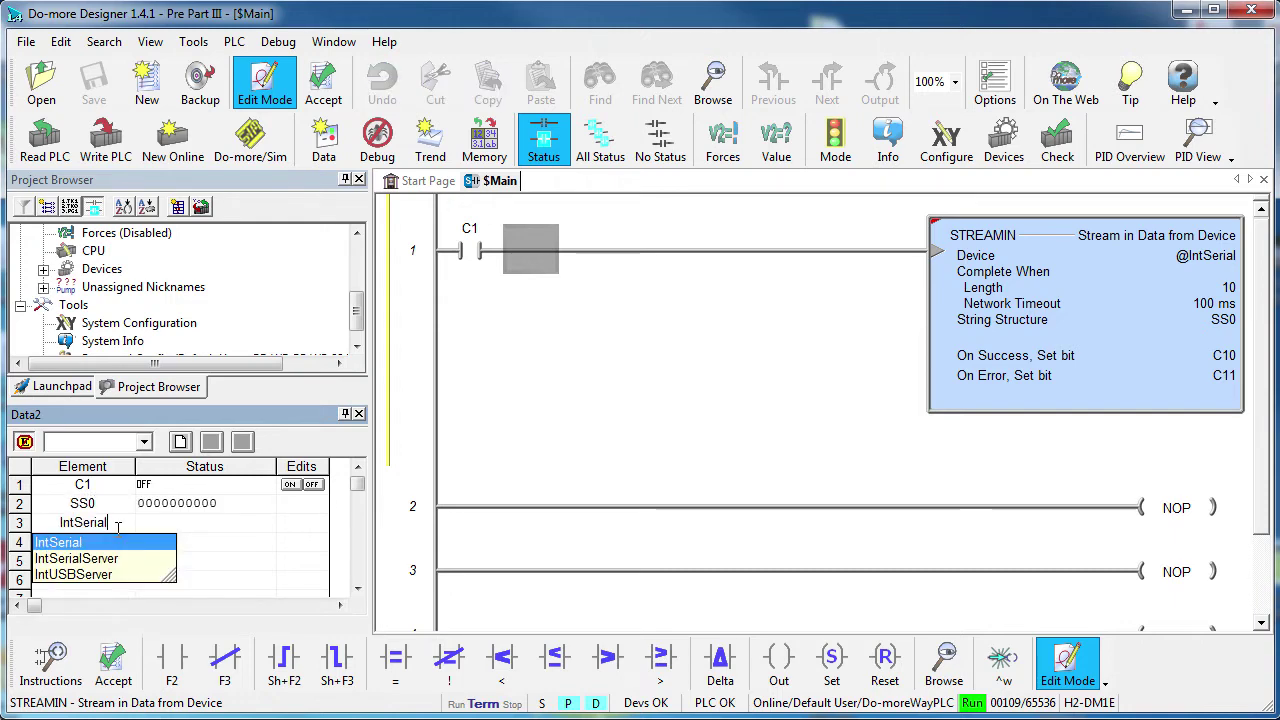
{"action": "key", "text": "Down"}
{"action": "key", "text": "Down"}
{"action": "key", "text": "Down"}
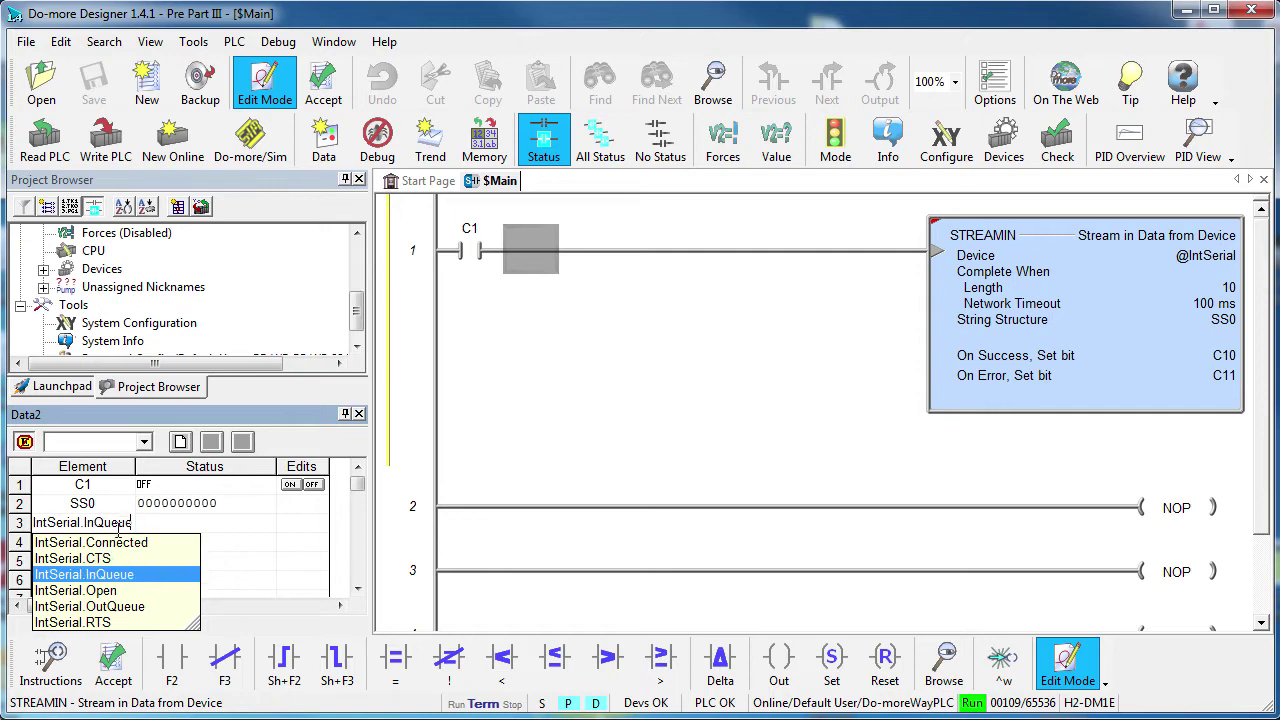
{"action": "key", "text": "Return"}
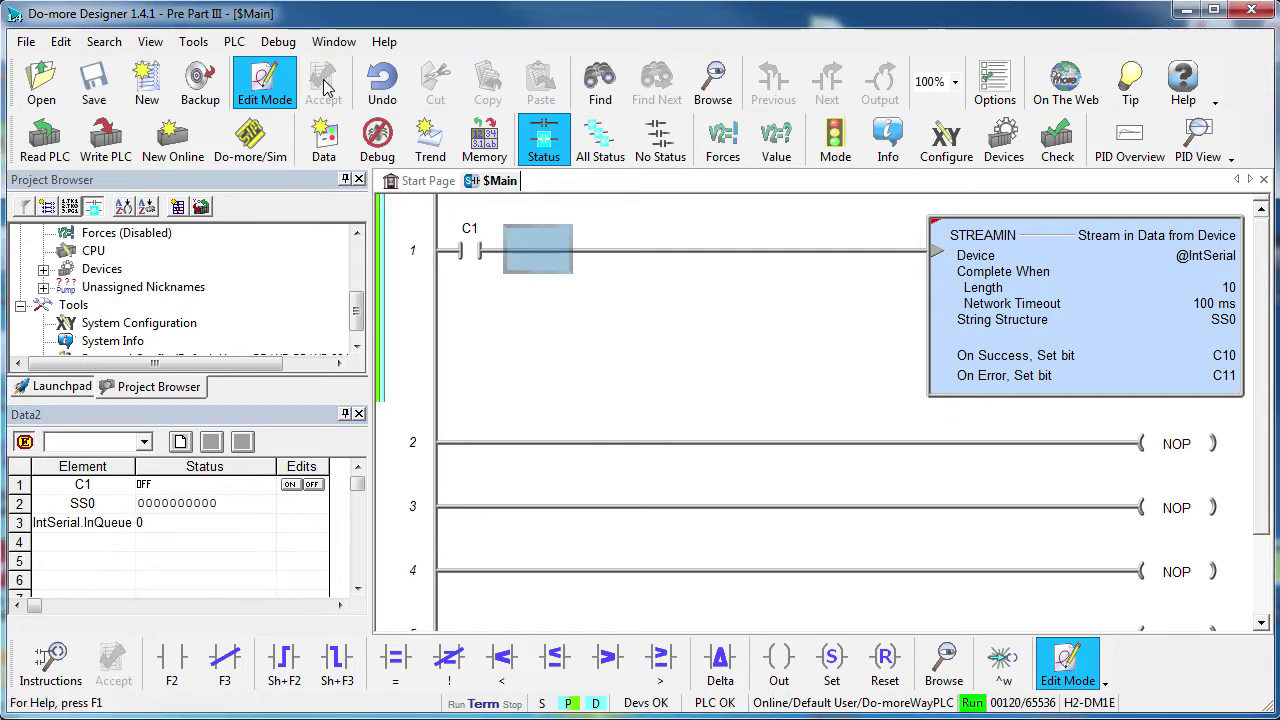
Step: Write the program to the PLC and pulse C1 on and off to read the first barcode
{"action": "left_click", "coordinate": [100, 150]}
{"action": "left_click", "coordinate": [540, 631]}
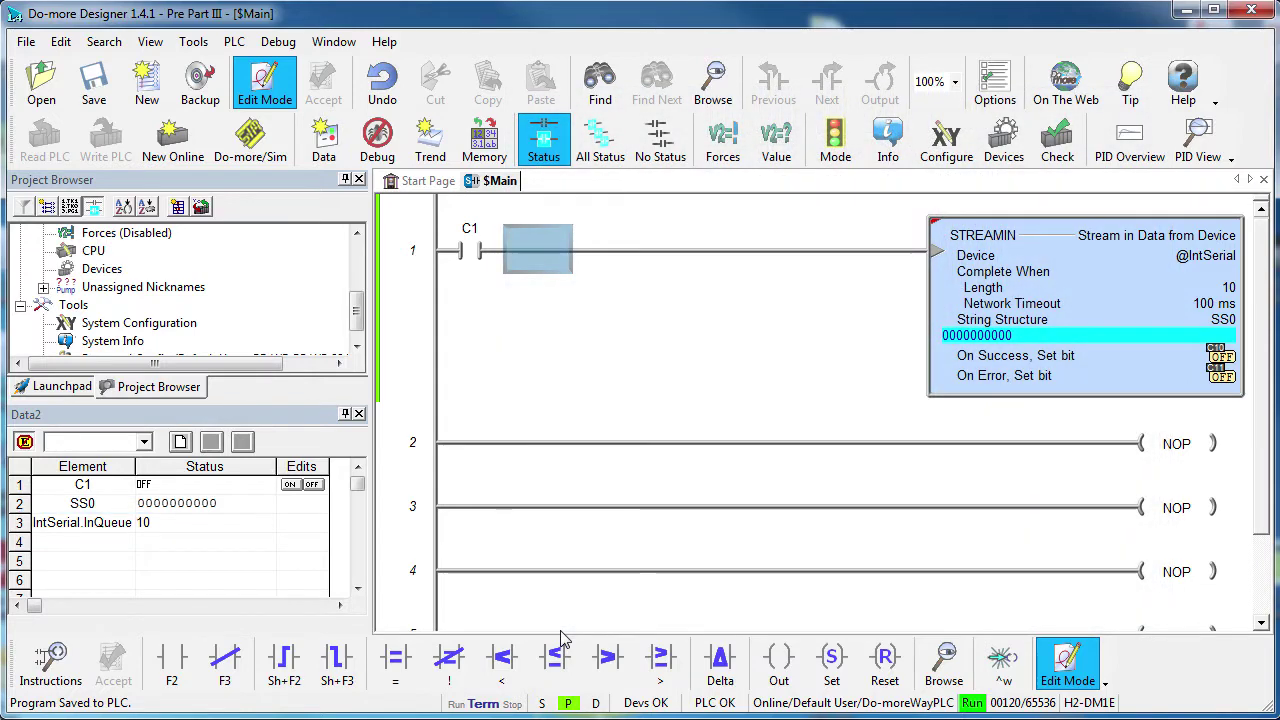
{"action": "left_click", "coordinate": [291, 486]}
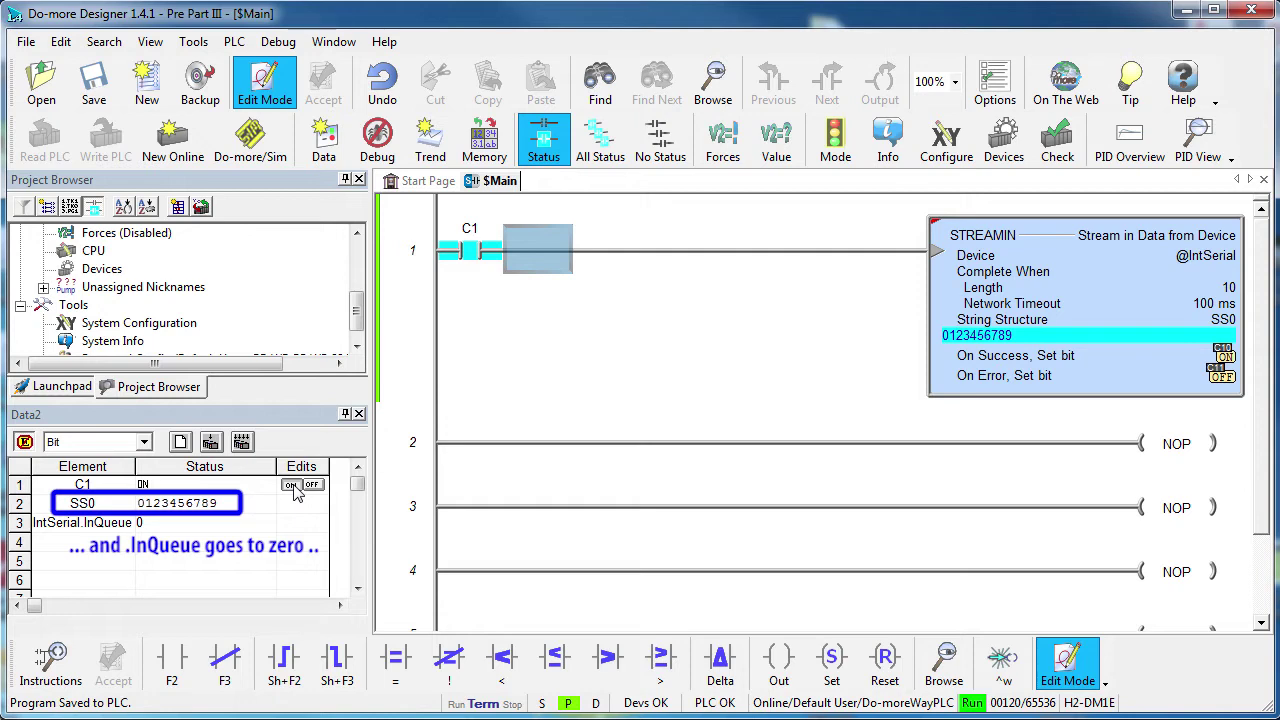
{"action": "left_click", "coordinate": [312, 485]}
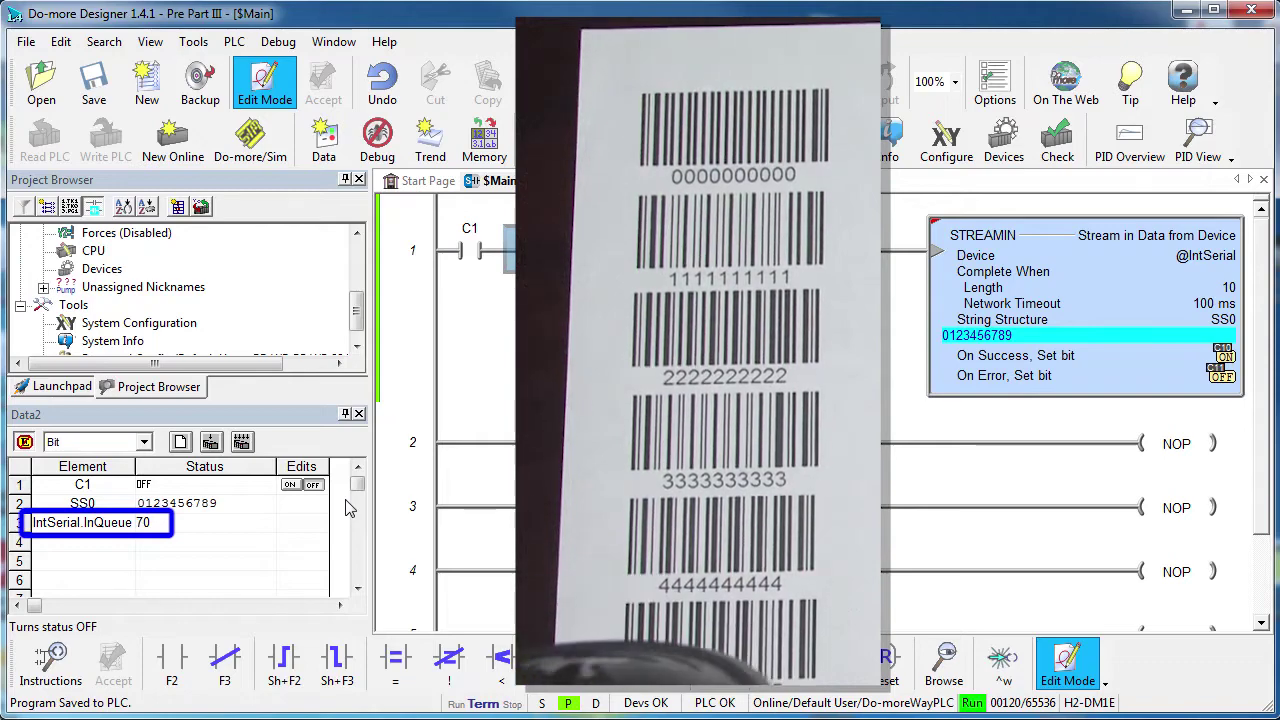
{"action": "left_click", "coordinate": [291, 485]}
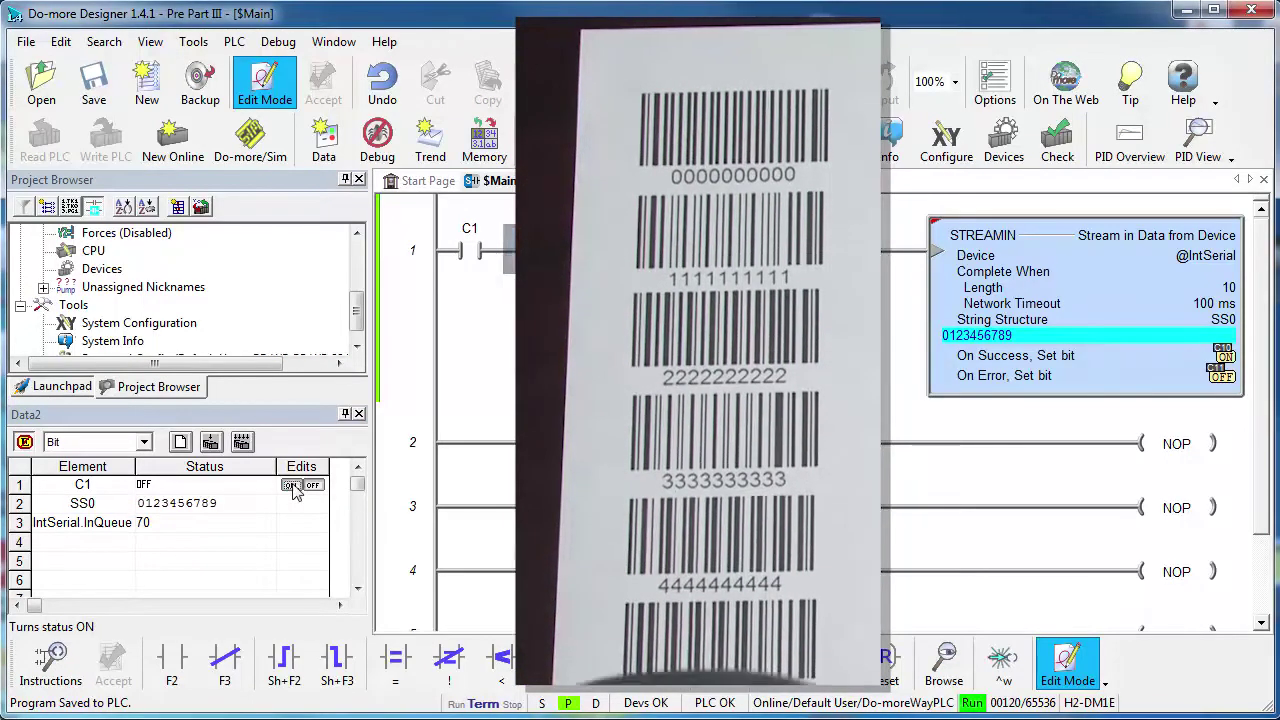
{"action": "left_click", "coordinate": [313, 485]}
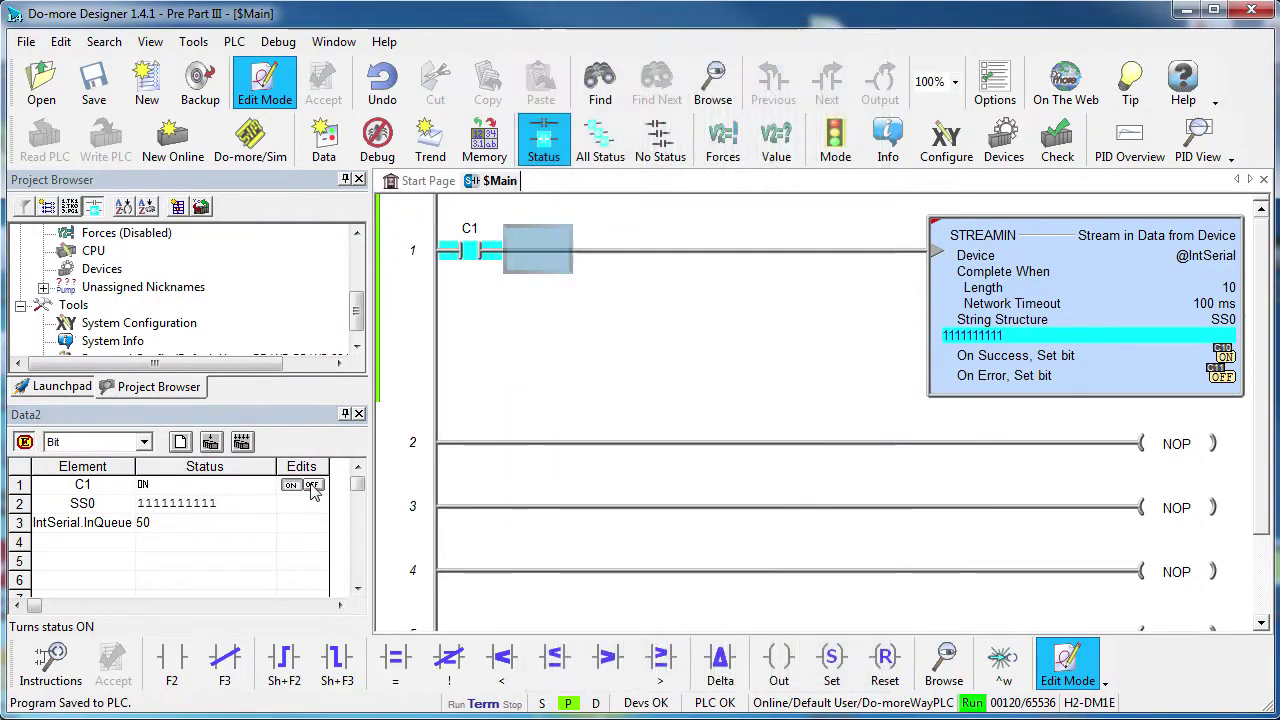
{"action": "left_click", "coordinate": [290, 485]}
{"action": "left_click", "coordinate": [310, 485]}
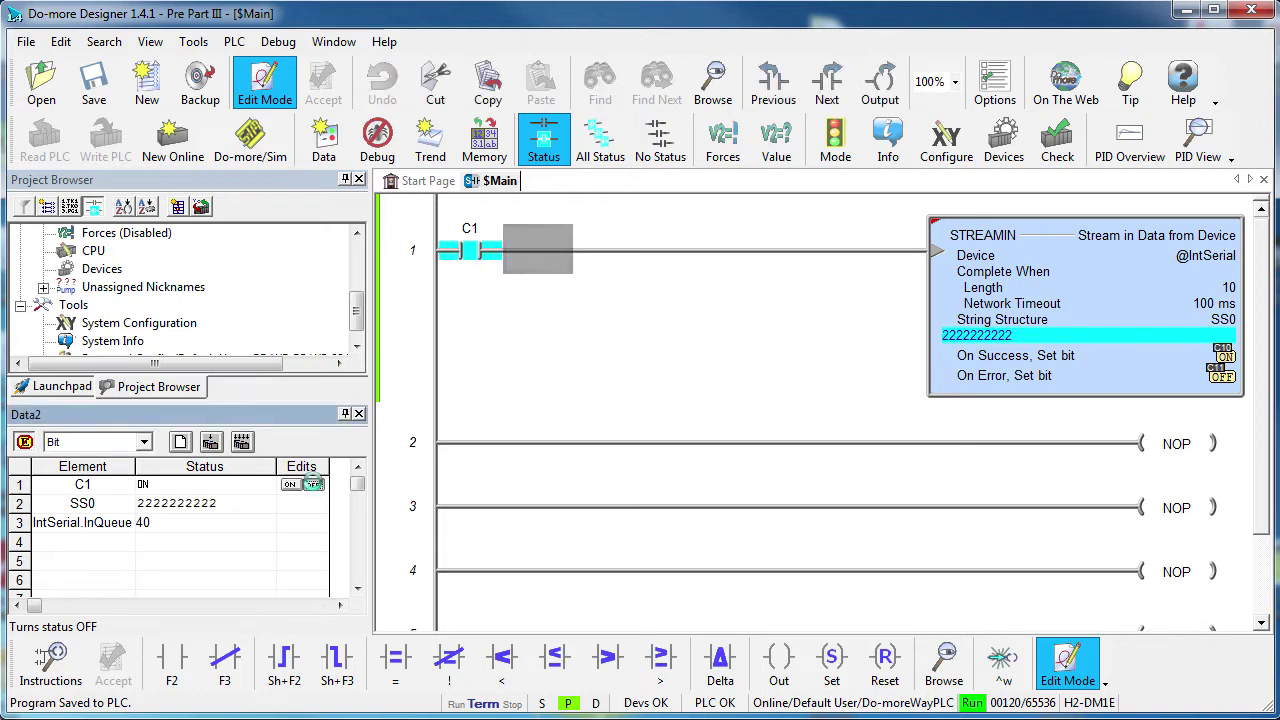
{"action": "left_click", "coordinate": [290, 485]}
{"action": "left_click", "coordinate": [312, 485]}
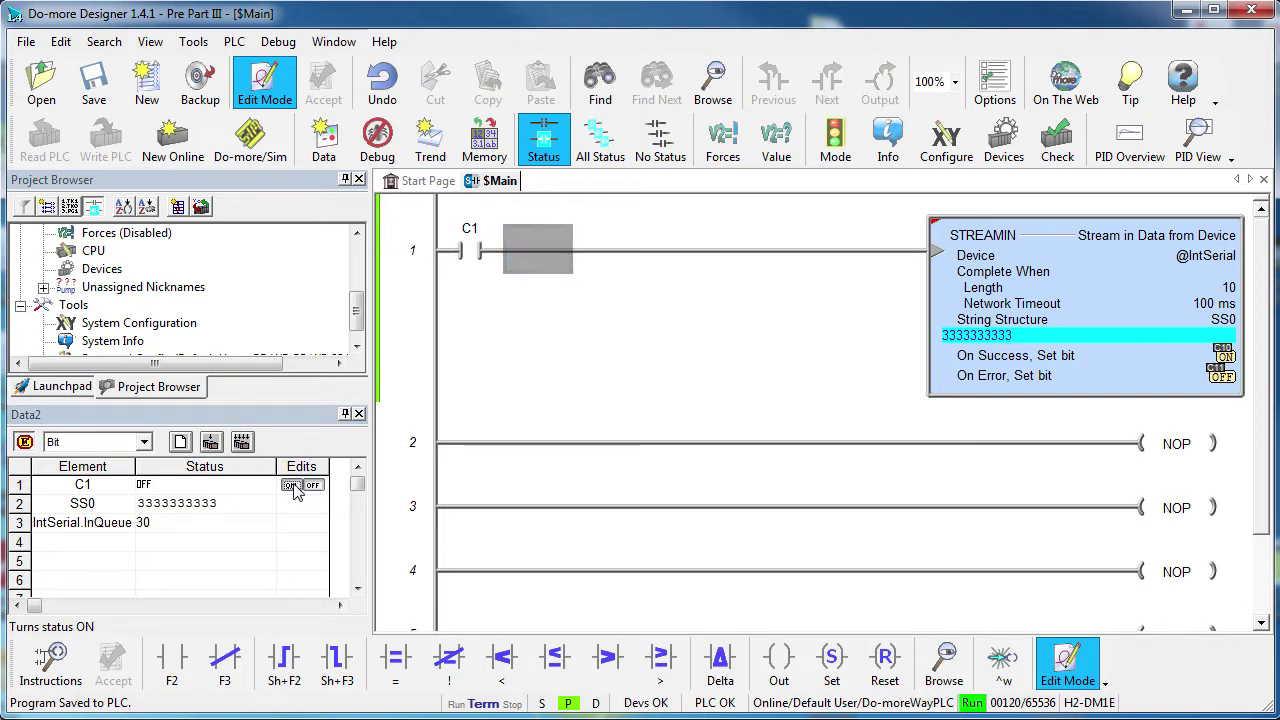
{"action": "left_click", "coordinate": [290, 485]}
{"action": "left_click", "coordinate": [312, 485]}
{"action": "left_click", "coordinate": [290, 485]}
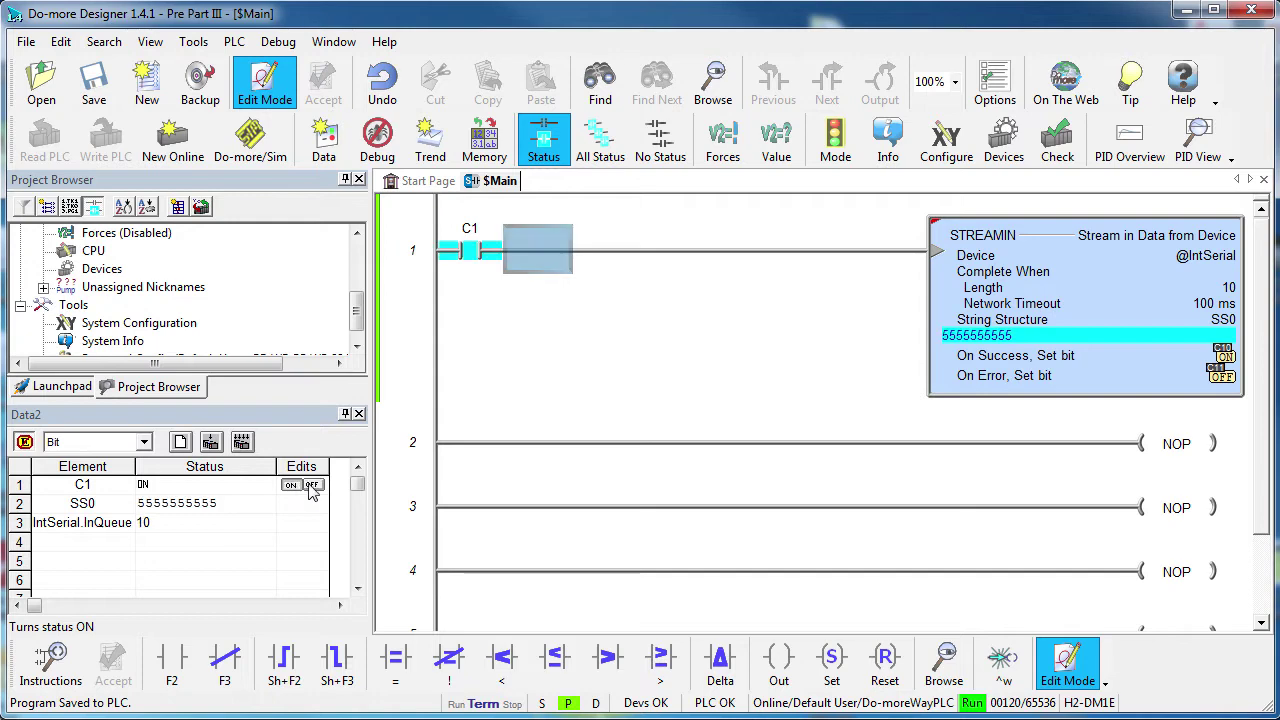
{"action": "left_click", "coordinate": [312, 485]}
{"action": "left_click", "coordinate": [290, 485]}
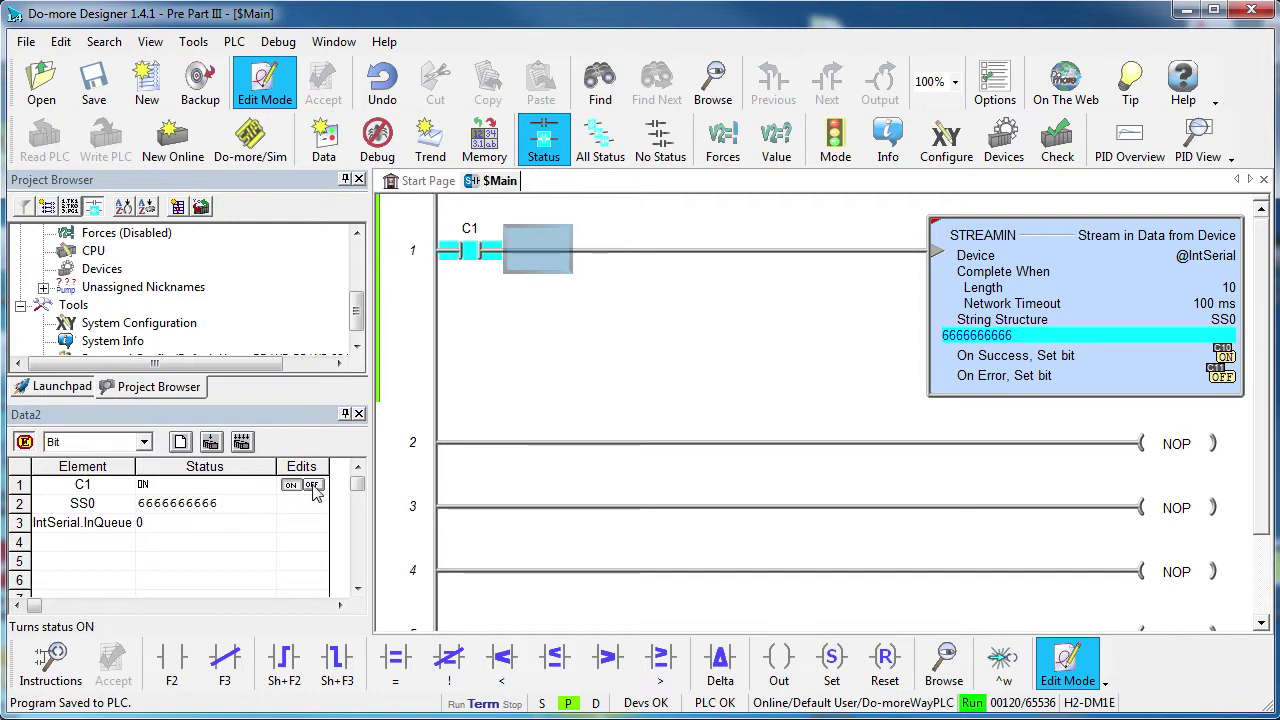
{"action": "left_click", "coordinate": [312, 485]}
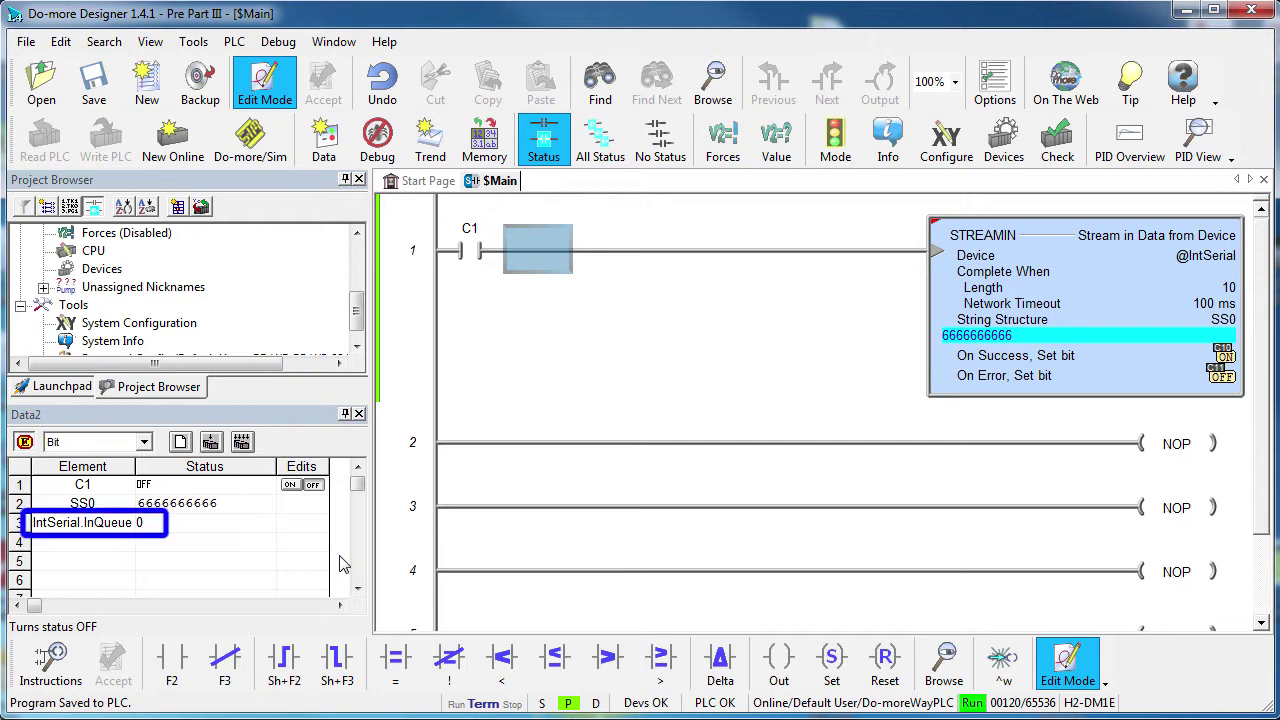
{"action": "left_click", "coordinate": [946, 140]}
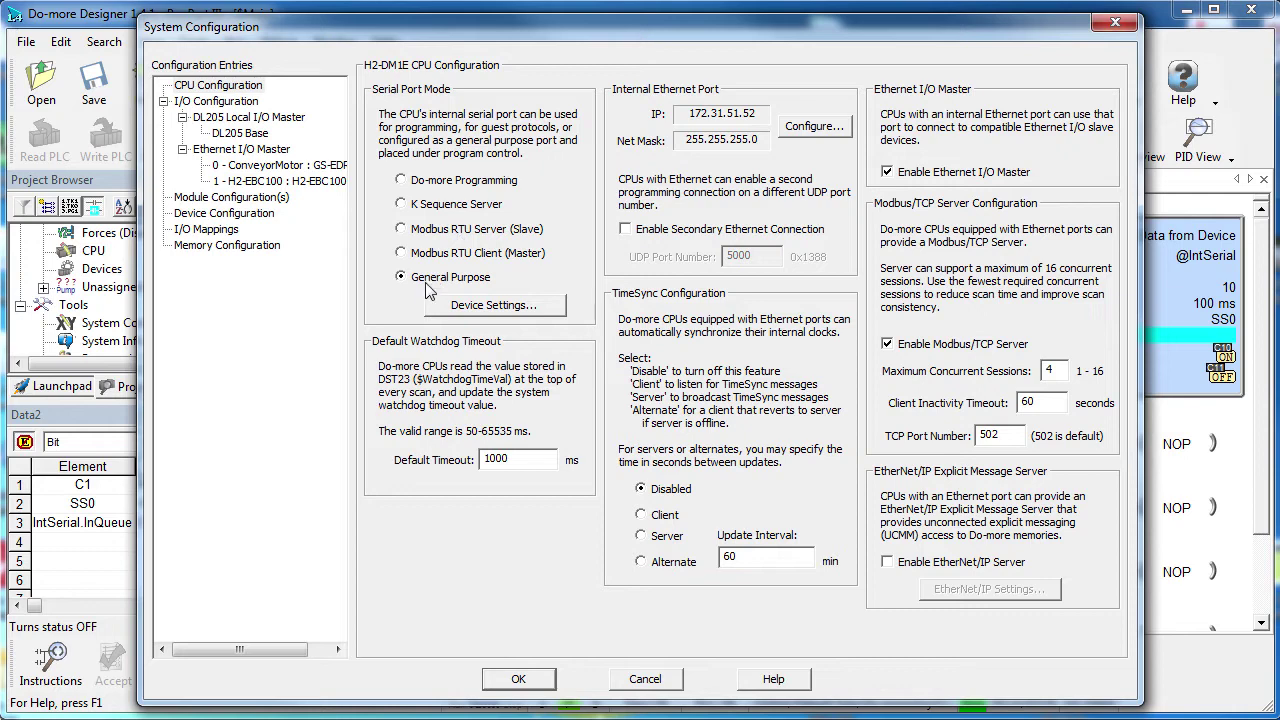
{"action": "left_click", "coordinate": [652, 678]}
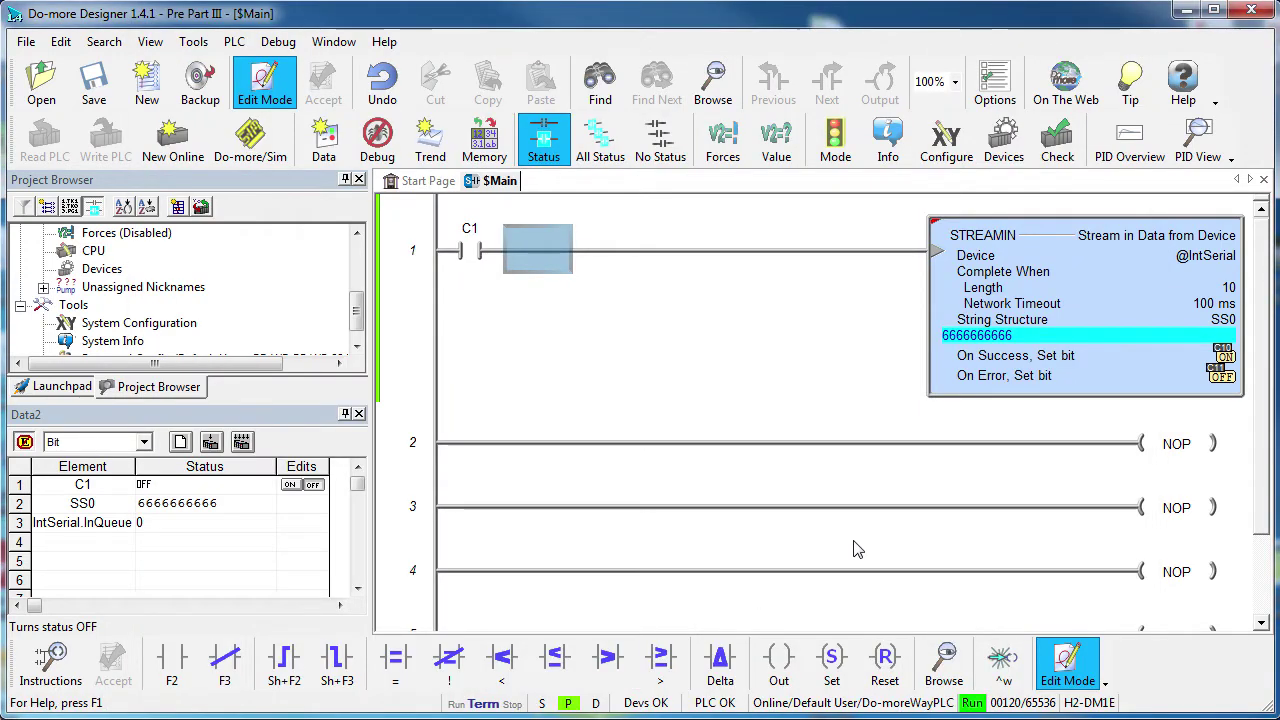
{"action": "double_click", "coordinate": [1045, 312]}
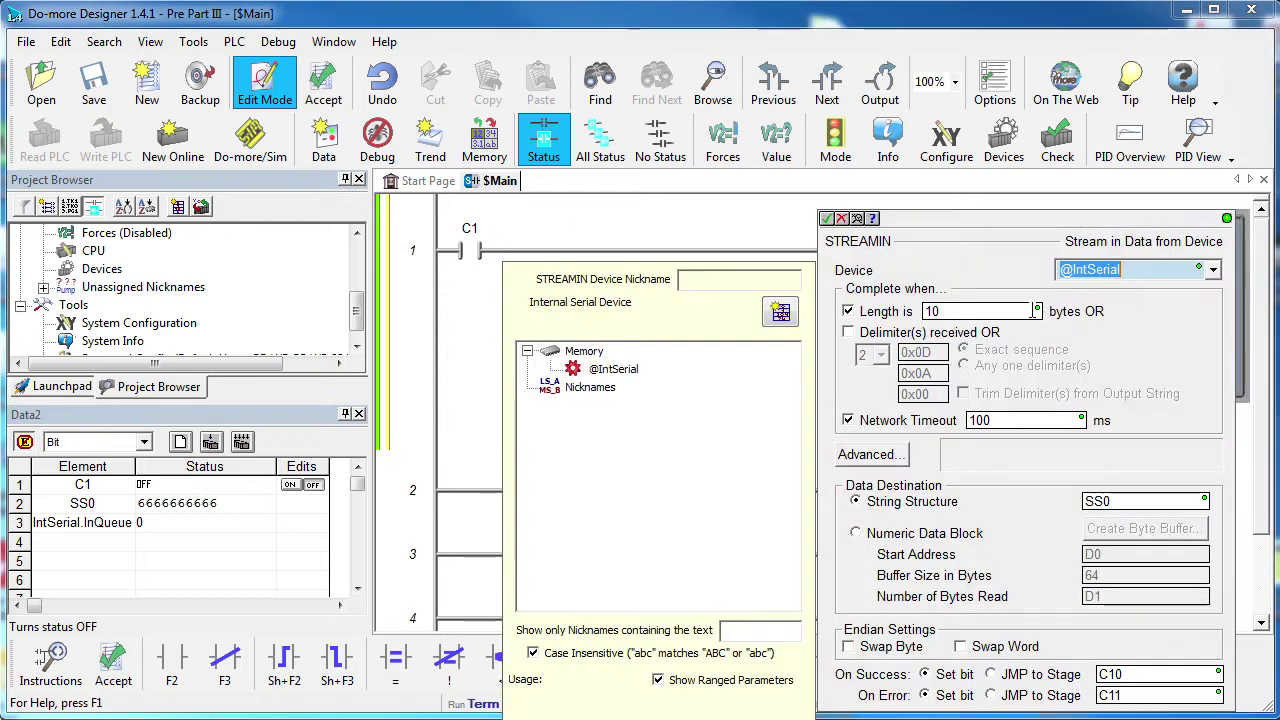
{"action": "left_click", "coordinate": [1213, 270]}
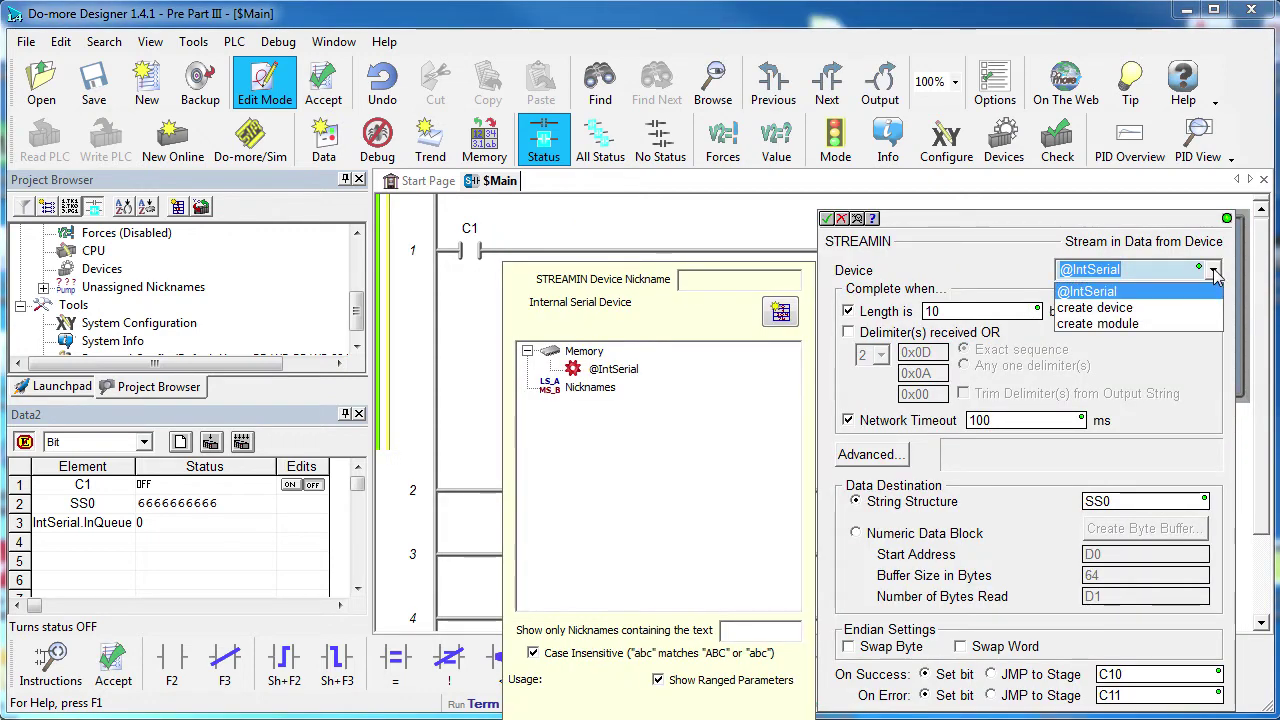
{"action": "left_click", "coordinate": [1199, 270]}
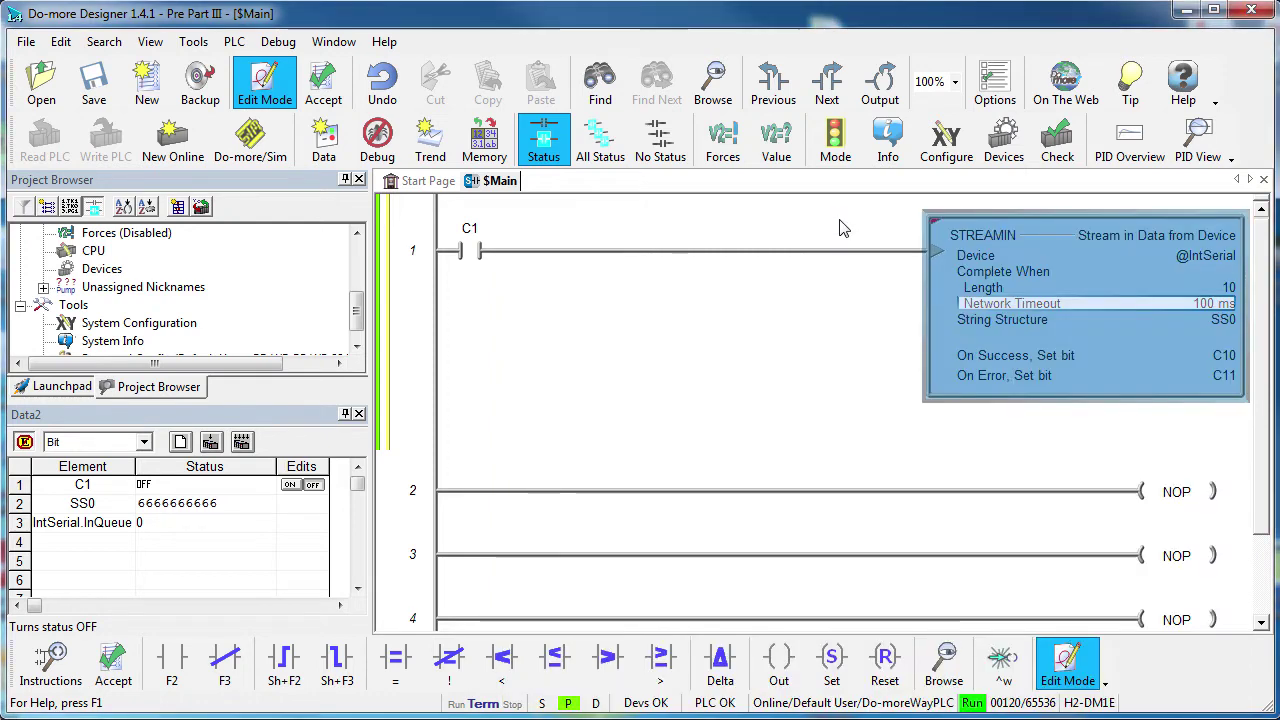
{"action": "left_click", "coordinate": [827, 218]}
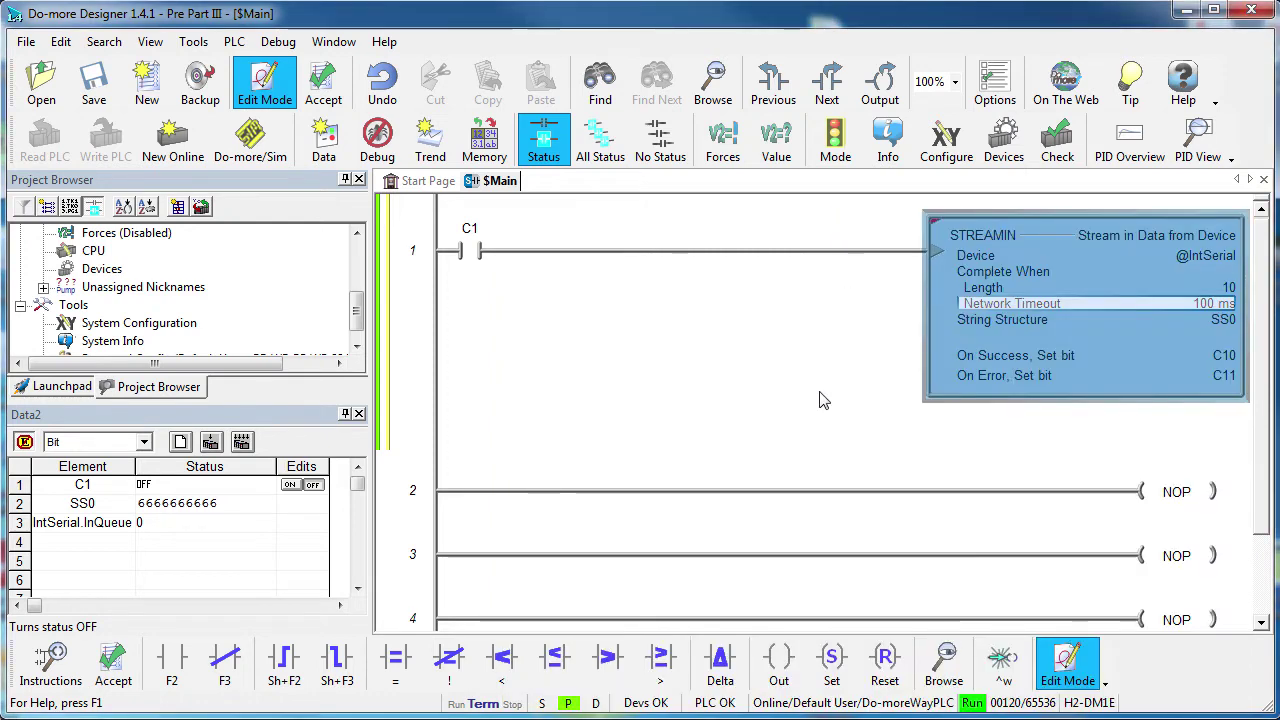
{"action": "left_click", "coordinate": [812, 450]}
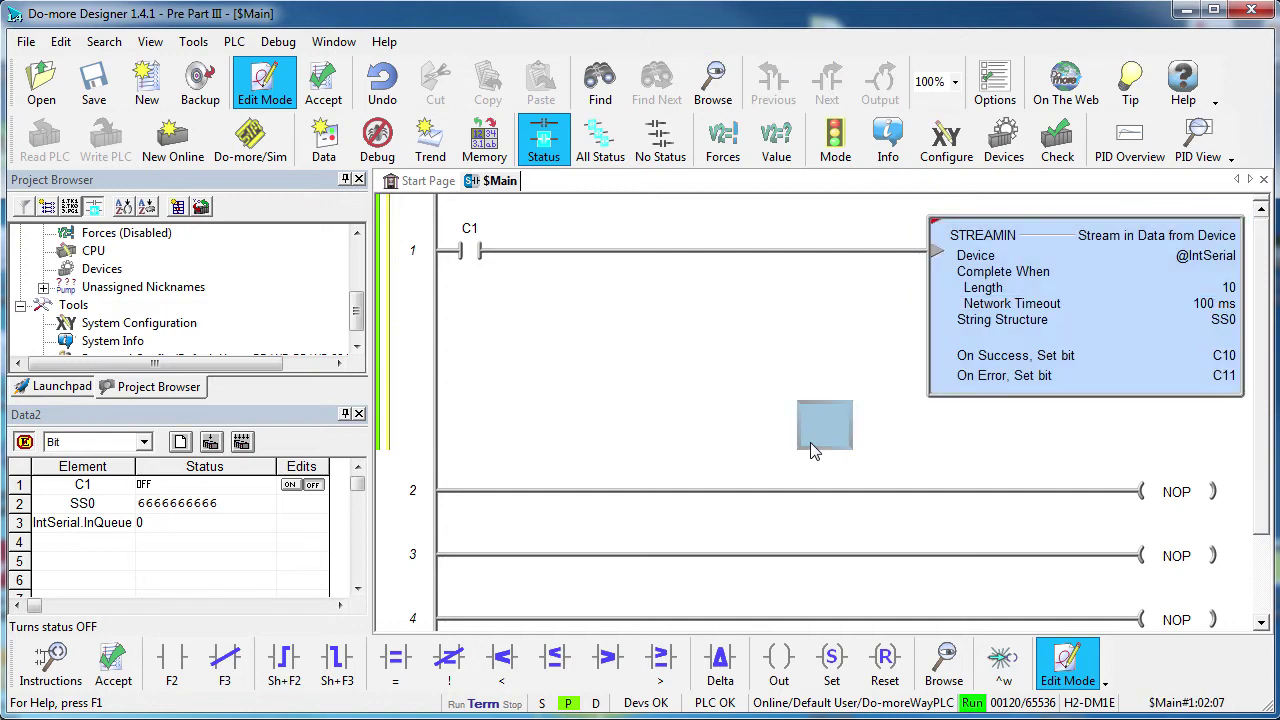
{"action": "left_click", "coordinate": [1017, 500]}
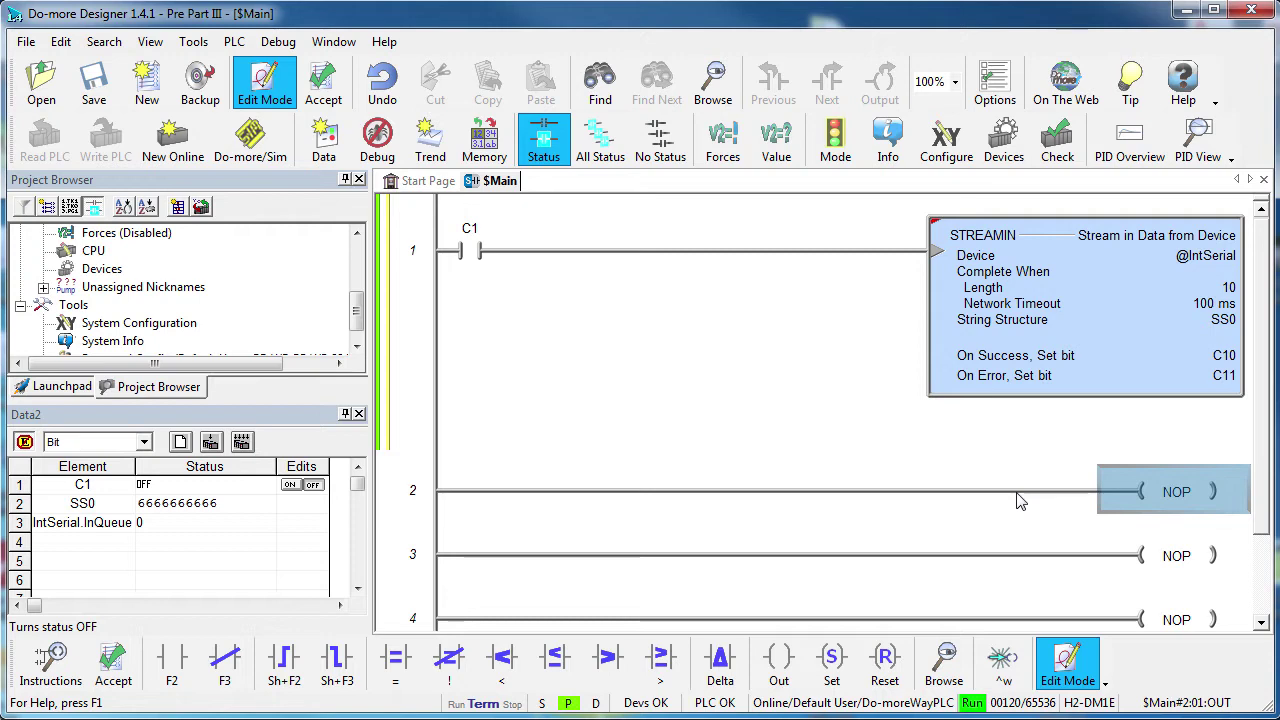
{"action": "left_click", "coordinate": [1100, 320]}
{"action": "double_click", "coordinate": [1100, 258]}
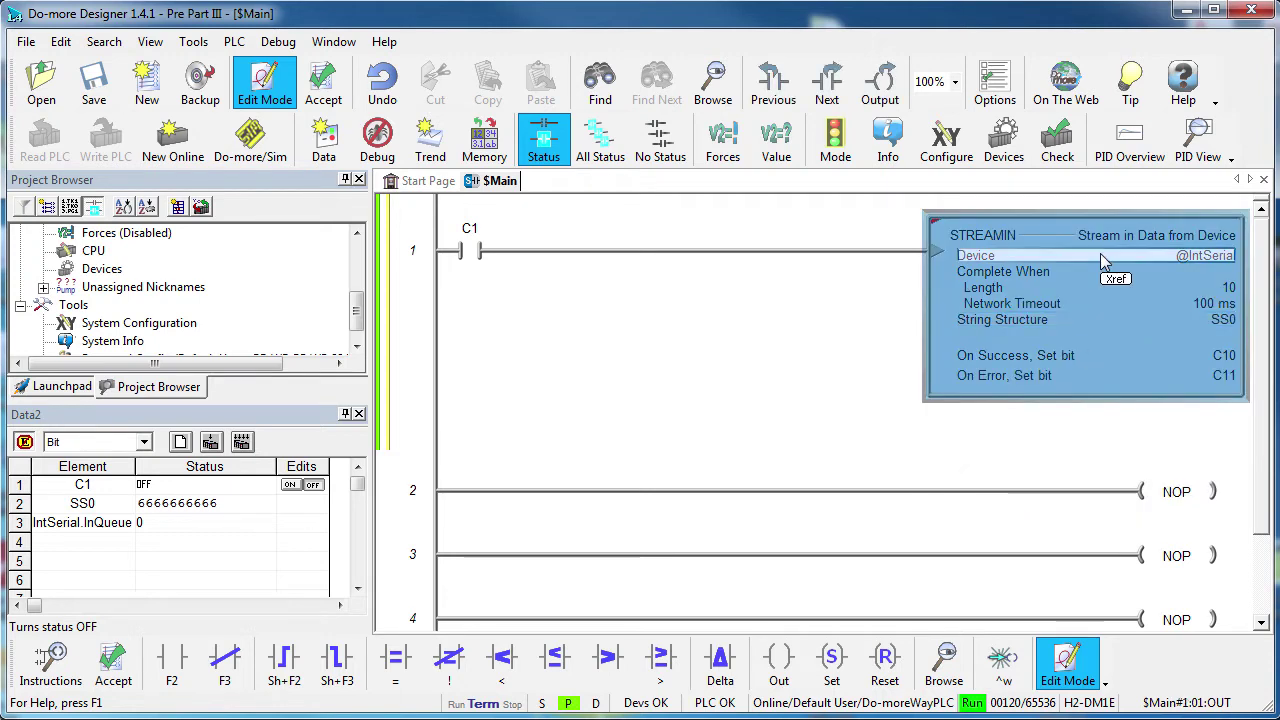
{"action": "left_click", "coordinate": [1212, 271]}
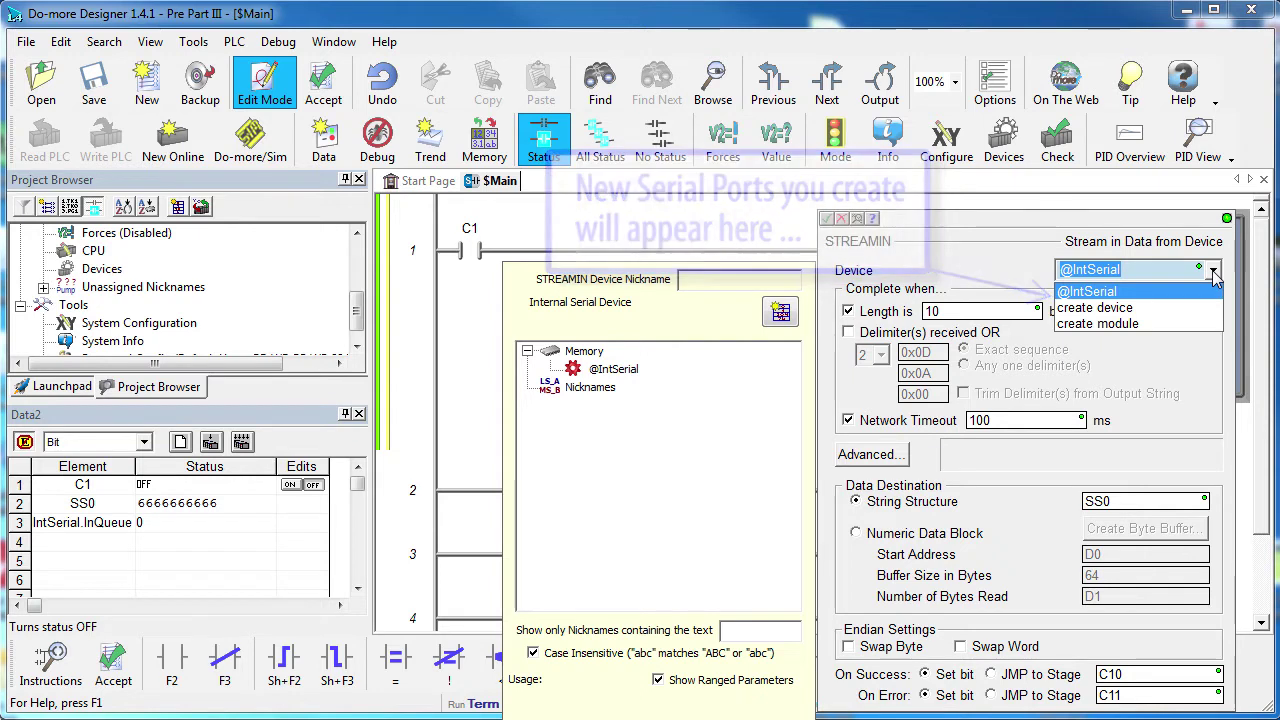
{"action": "left_click", "coordinate": [1106, 293]}
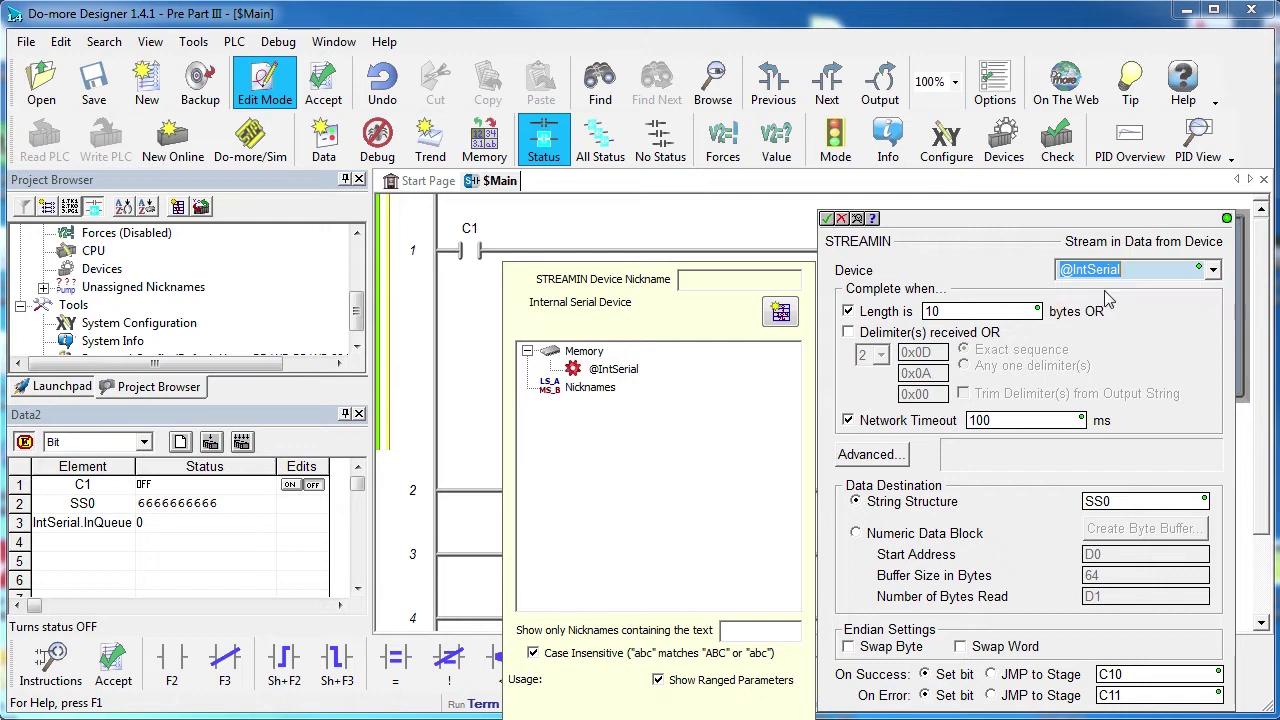
{"action": "left_click", "coordinate": [827, 218]}
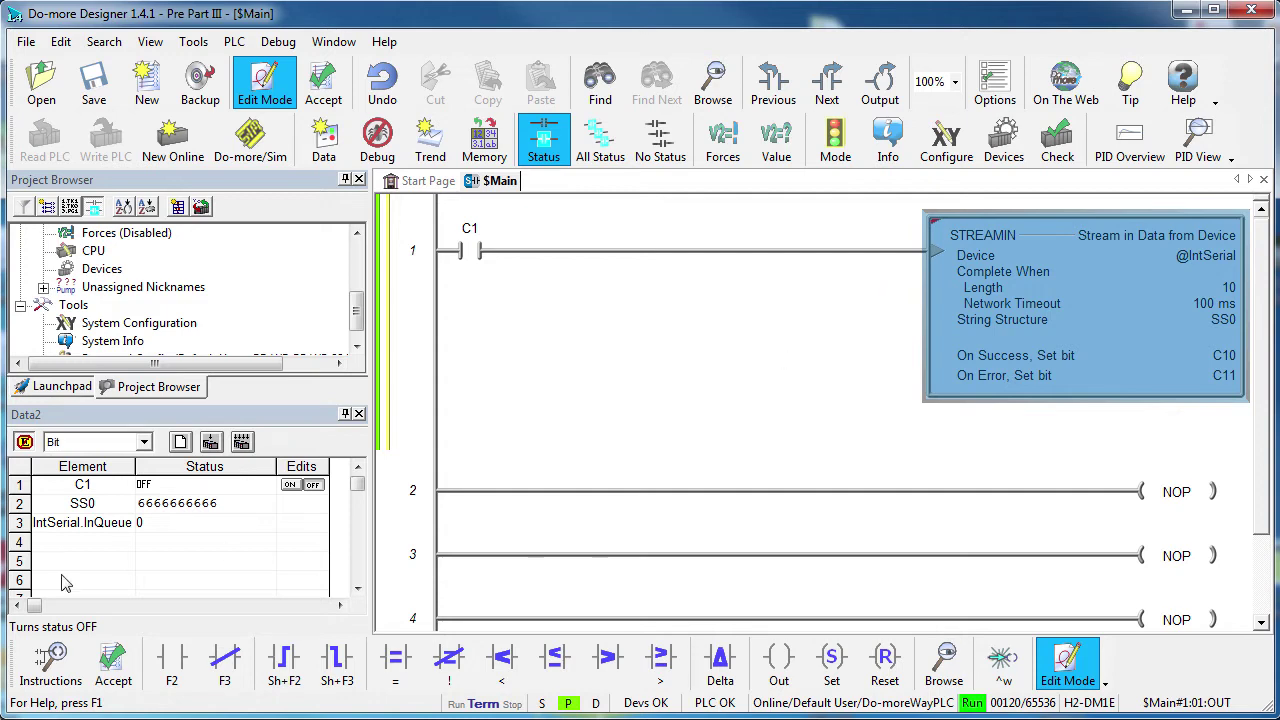
Step: Enter NewSerial.InQueue in row 4 of the Data2 watch table
{"action": "left_click", "coordinate": [70, 542]}
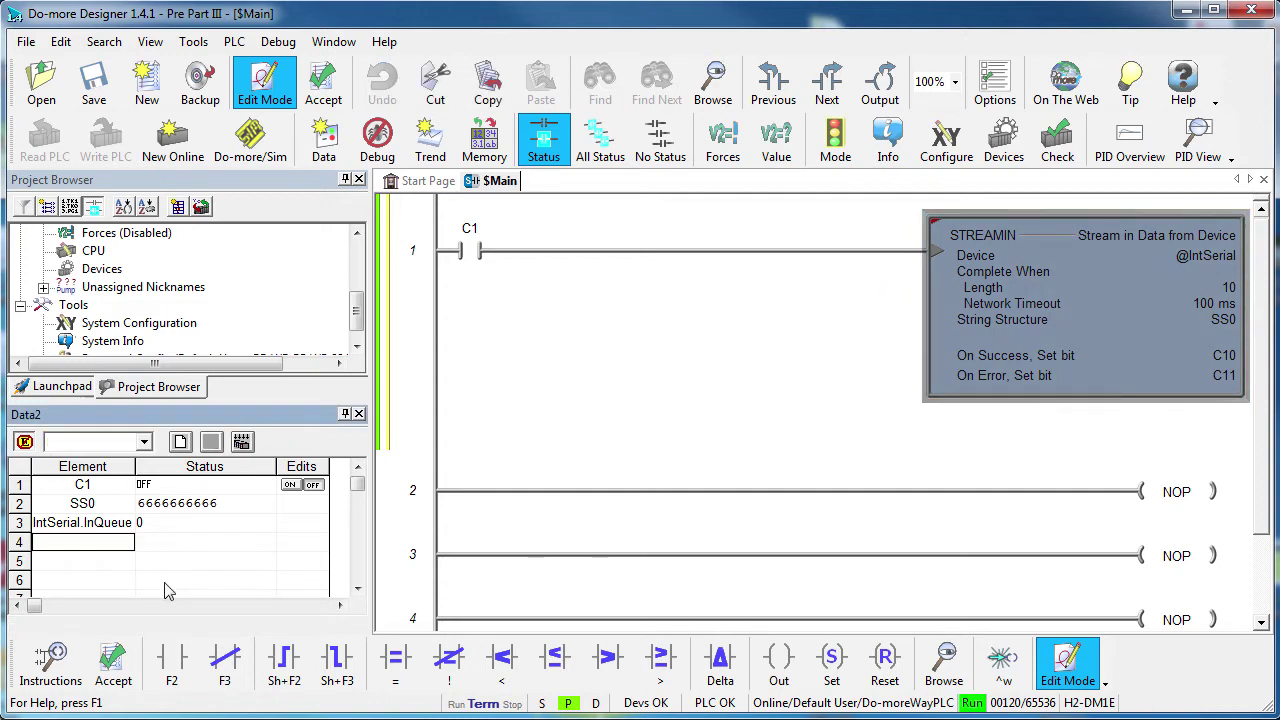
{"action": "type", "text": "NewSerial."}
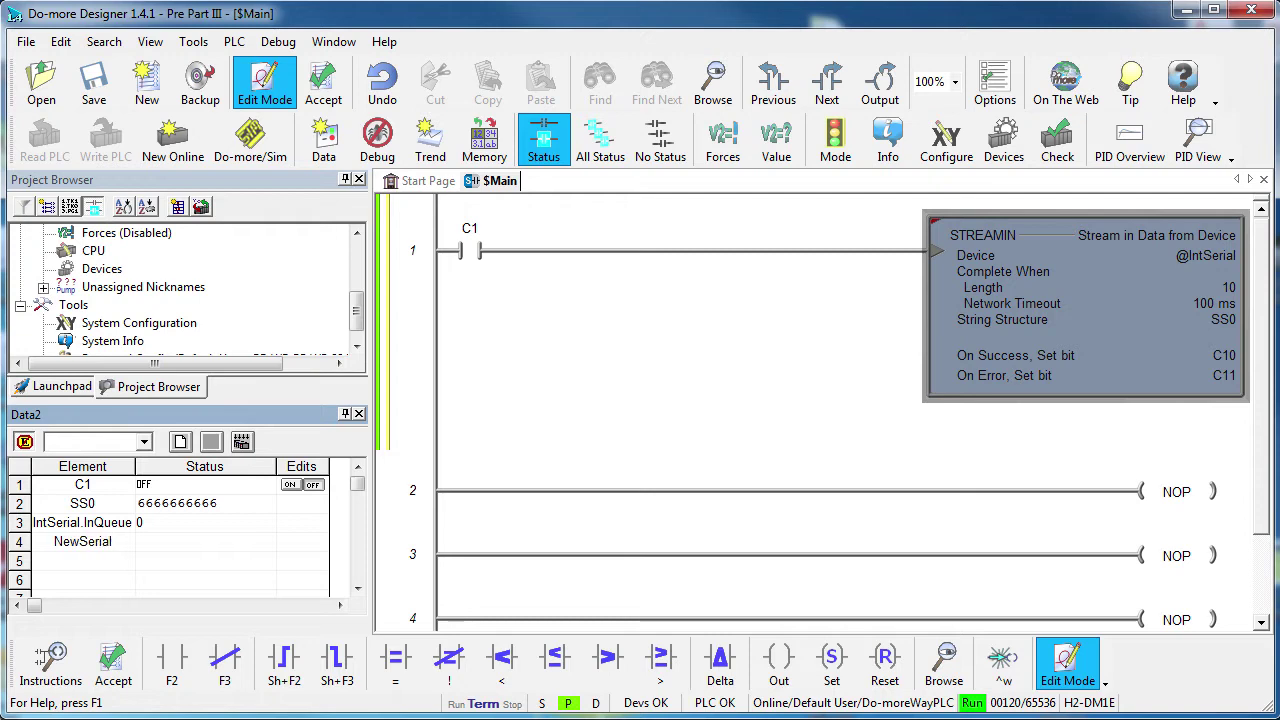
{"action": "type", "text": "InQueue"}
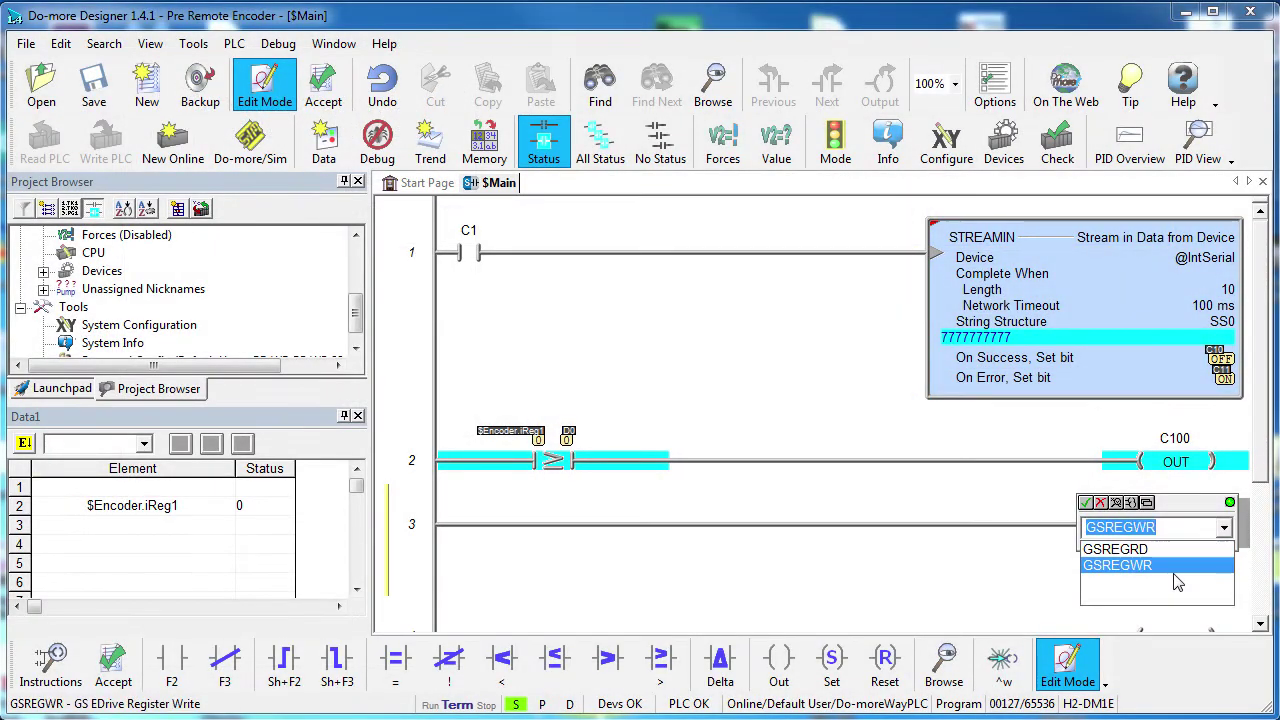
{"action": "left_click", "coordinate": [1177, 577]}
{"action": "left_click", "coordinate": [830, 229]}
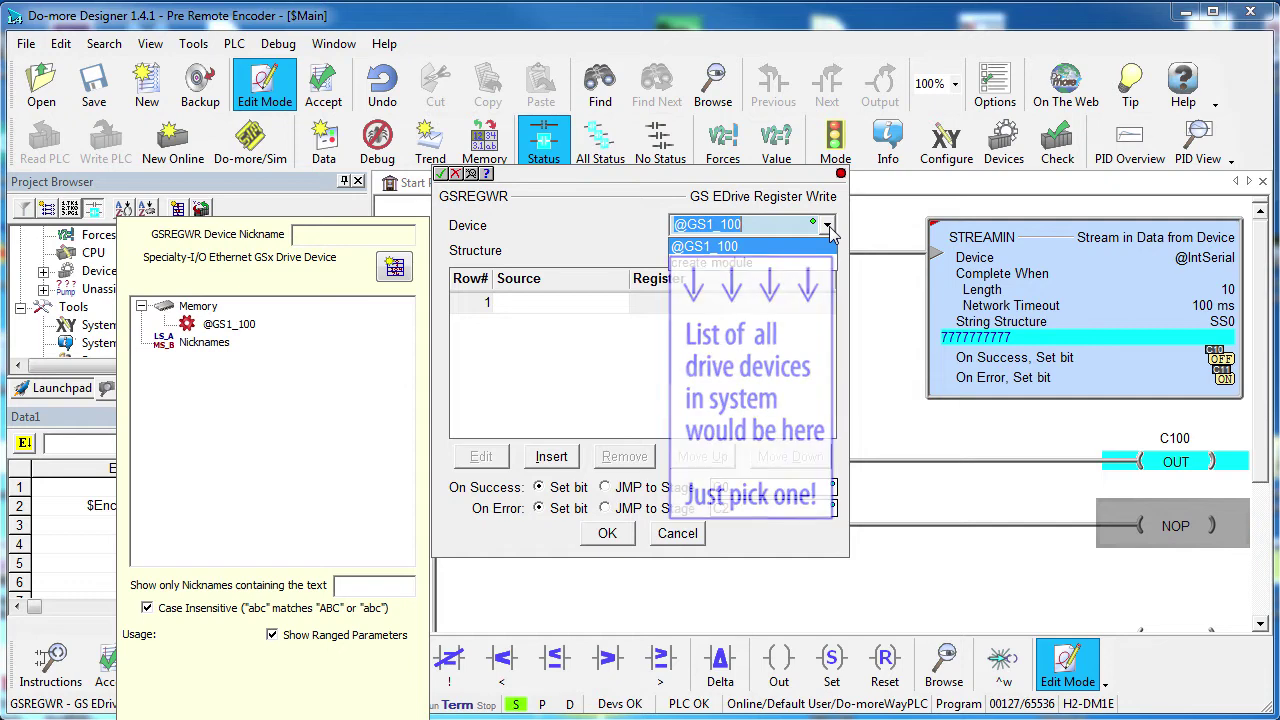
{"action": "left_click", "coordinate": [830, 230]}
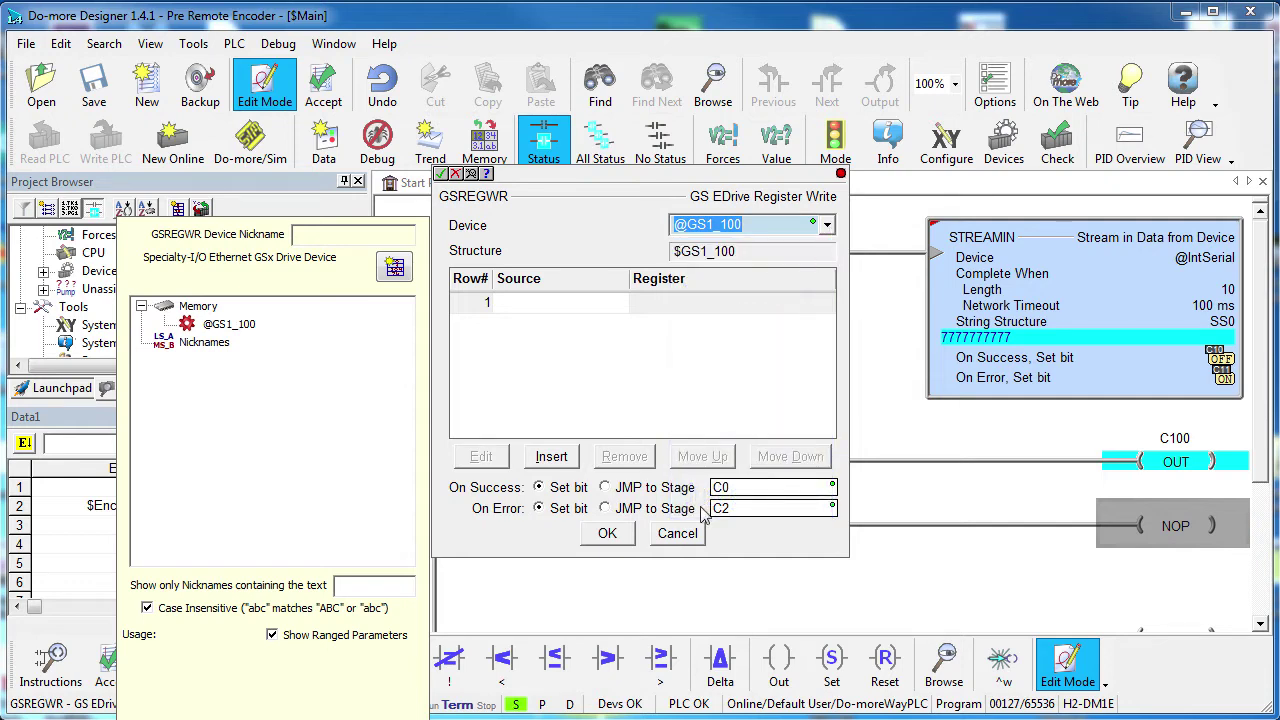
{"action": "left_click", "coordinate": [687, 537]}
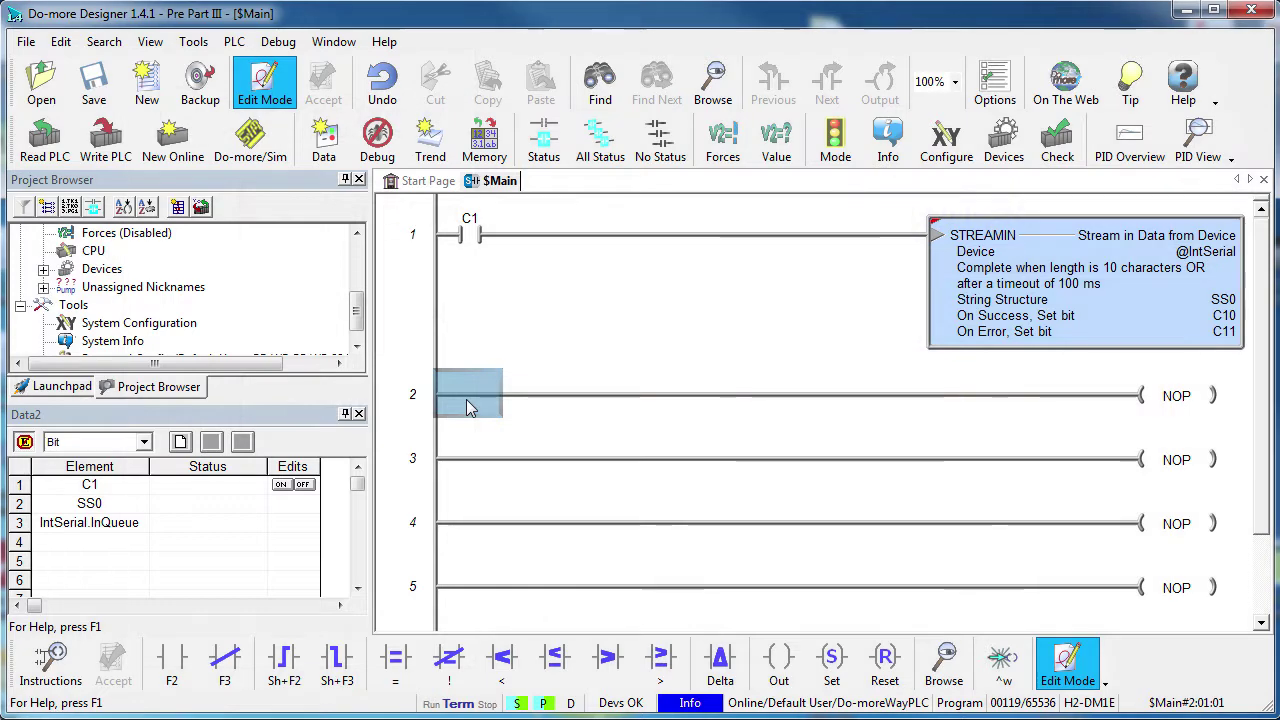
Step: Insert a >= contact comparing $Encoder.iReg1 against D0 on rung 2
{"action": "key", "text": "greater"}
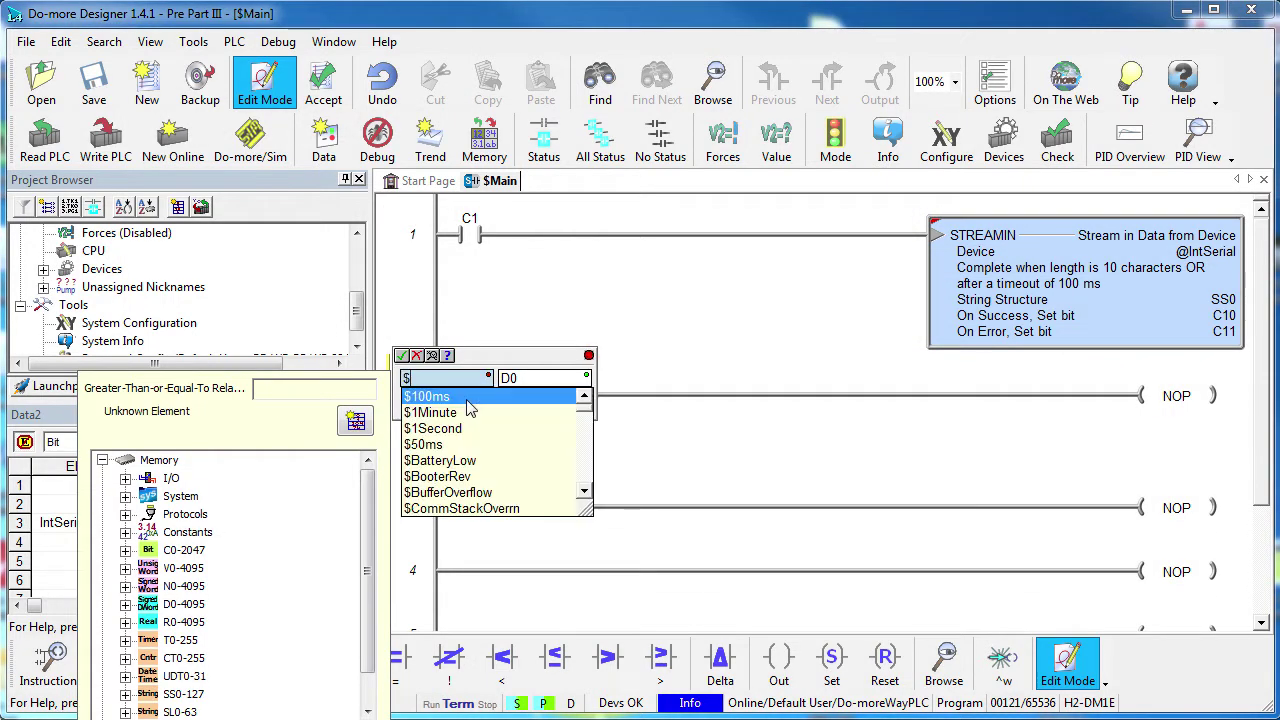
{"action": "type", "text": "encoder"}
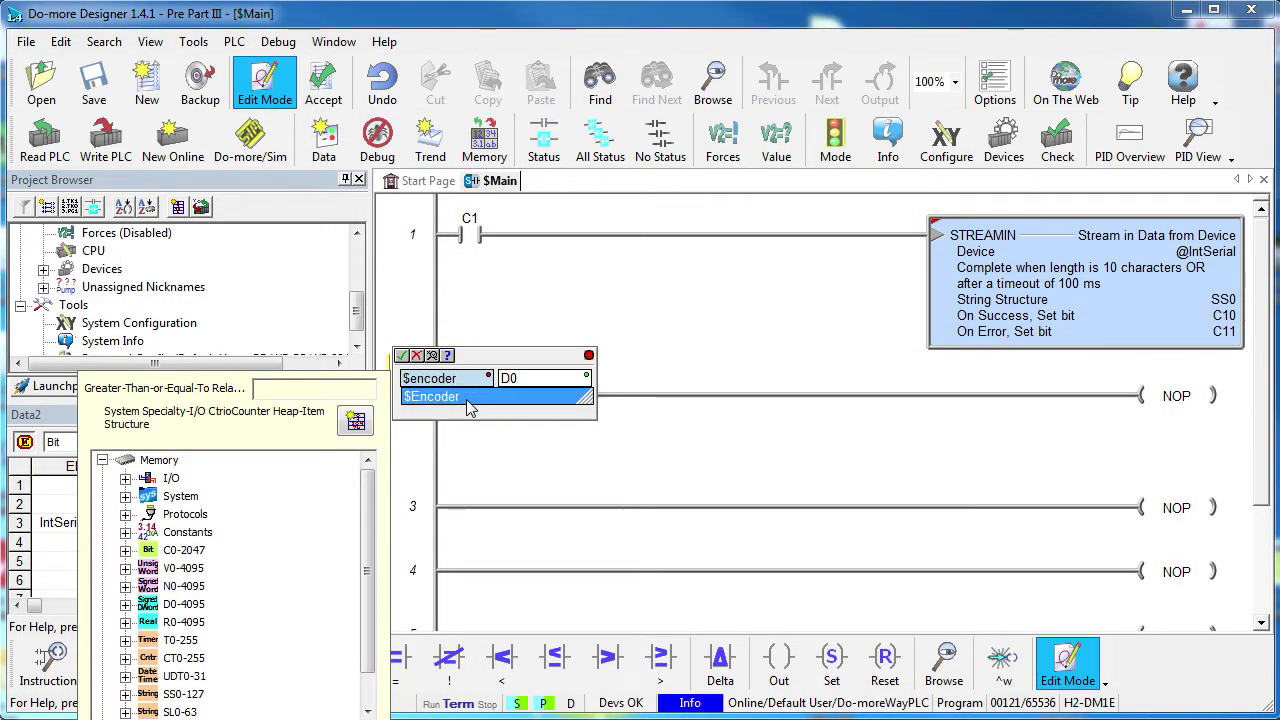
{"action": "type", "text": ".iRe"}
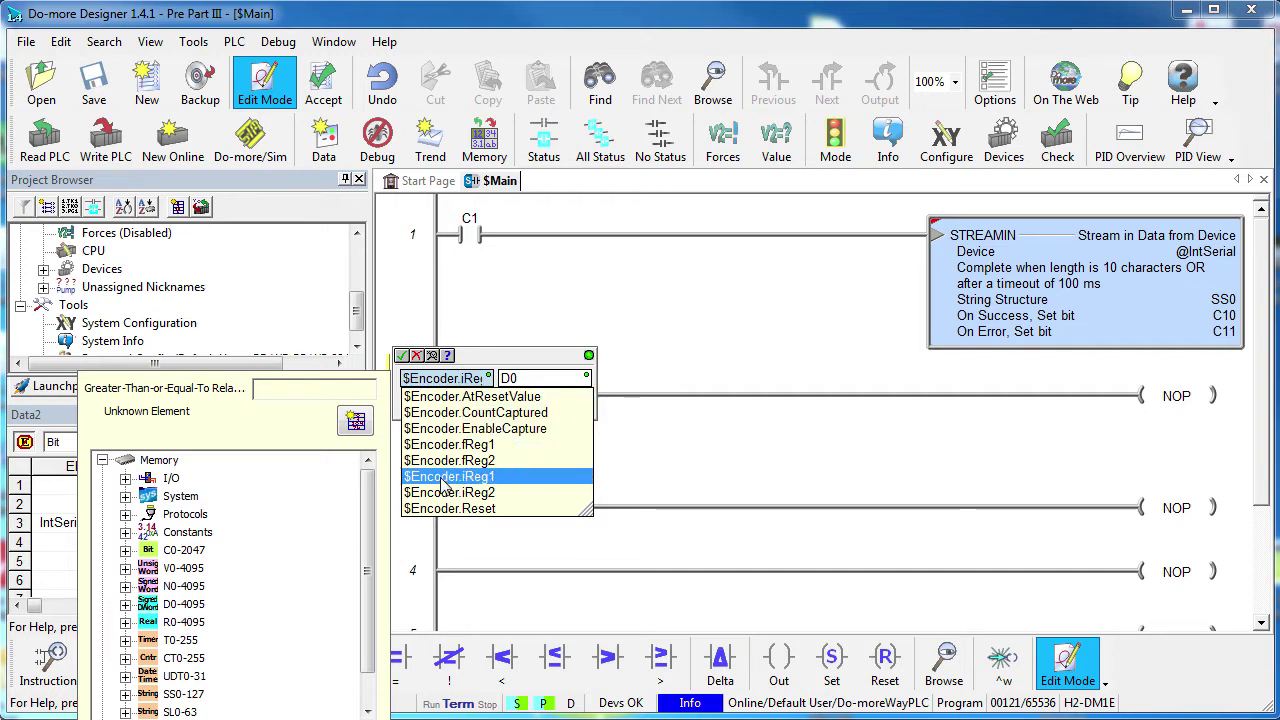
{"action": "left_click", "coordinate": [447, 477]}
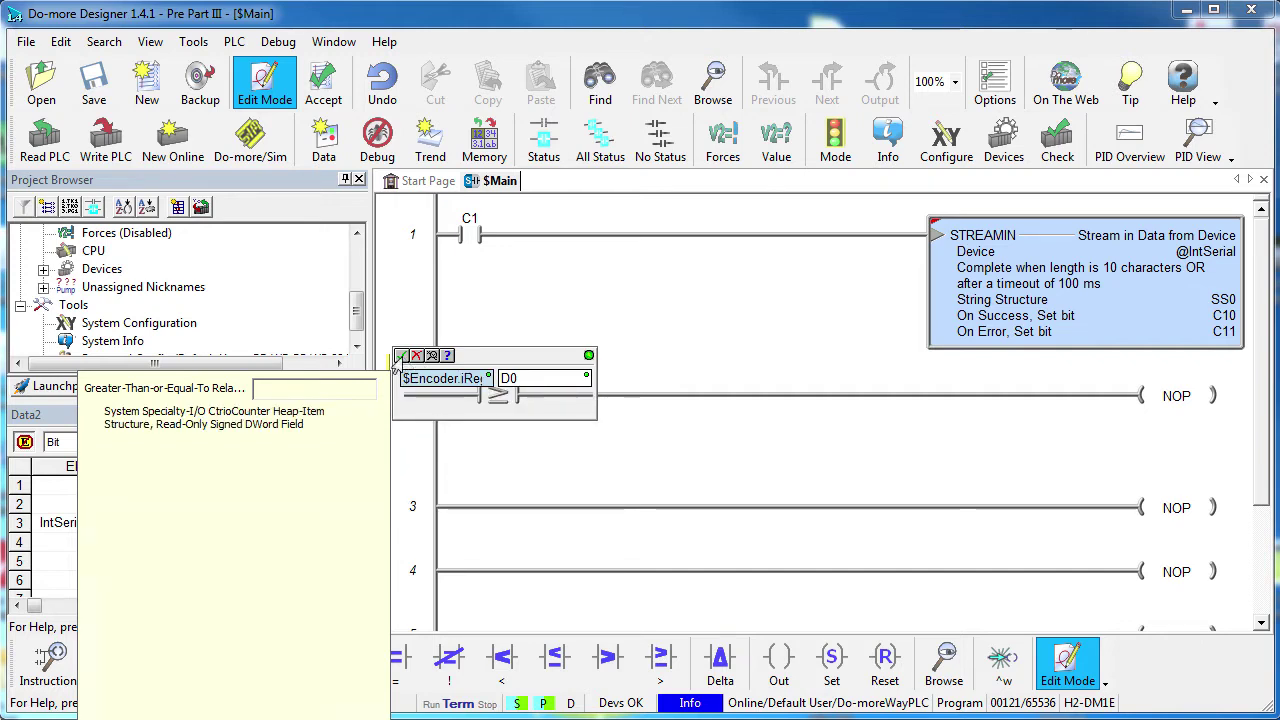
{"action": "left_click", "coordinate": [400, 356]}
Step: Replace rung 2's NOP with an OUT coil on C100
{"action": "left_click", "coordinate": [1160, 398]}
{"action": "type", "text": "OUT"}
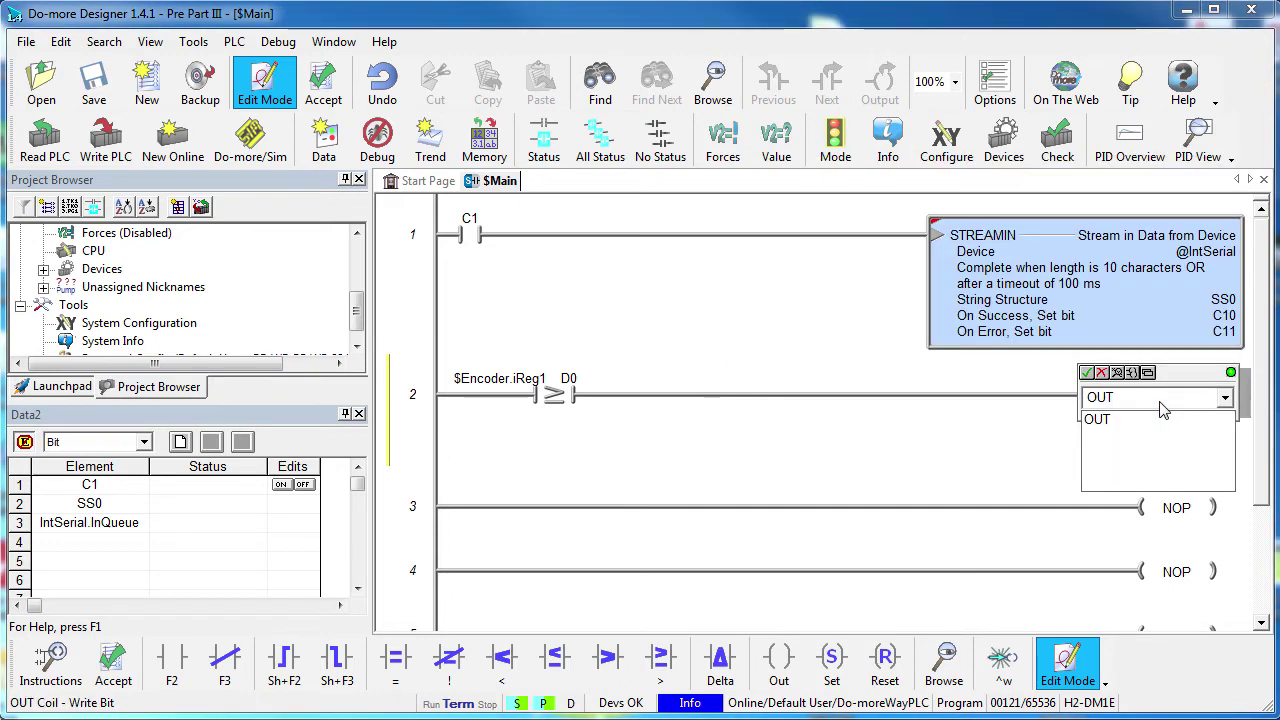
{"action": "key", "text": "Return"}
{"action": "type", "text": "C100"}
{"action": "key", "text": "Return"}
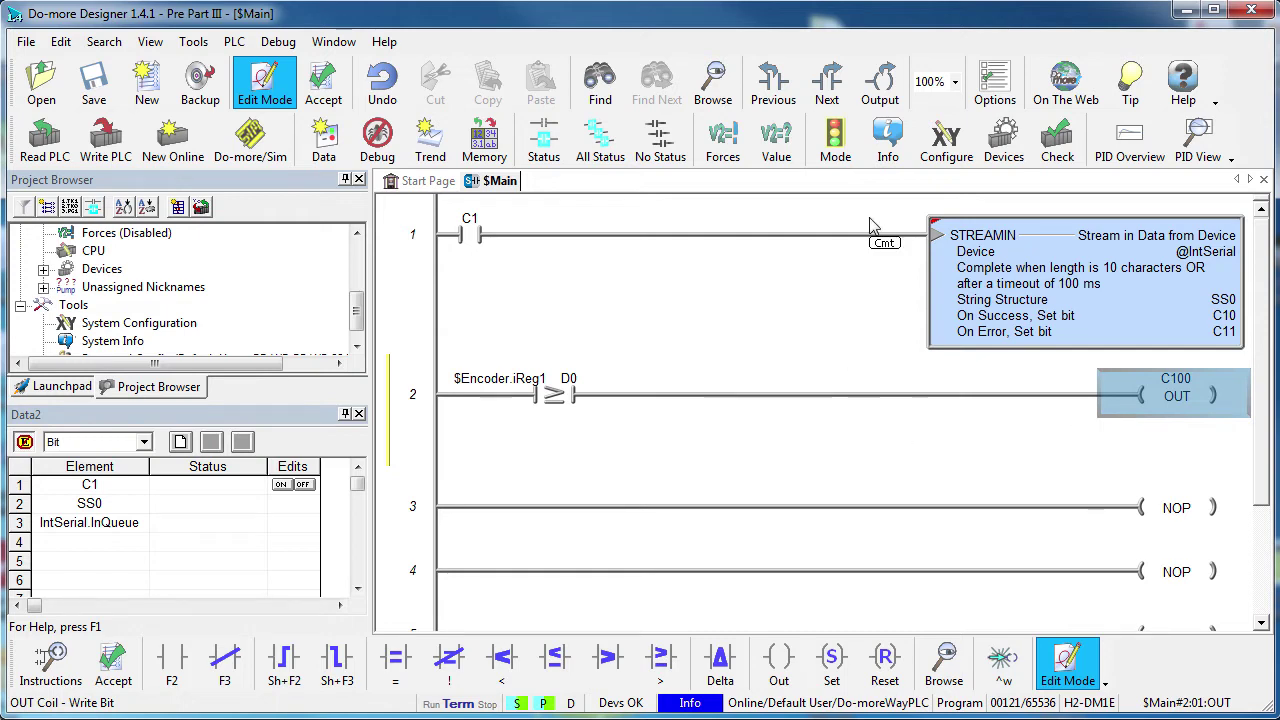
Step: Open System Configuration and go to the Module Configuration(s) list
{"action": "left_click", "coordinate": [945, 140]}
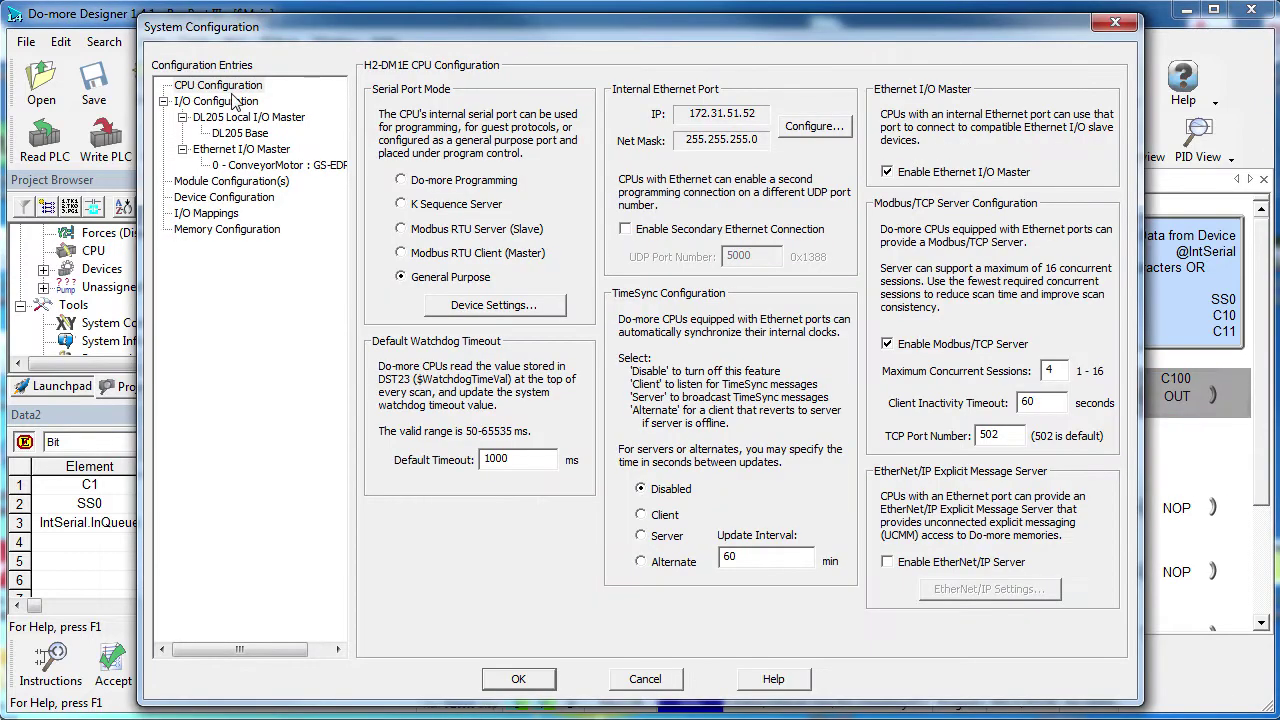
{"action": "left_click", "coordinate": [215, 88]}
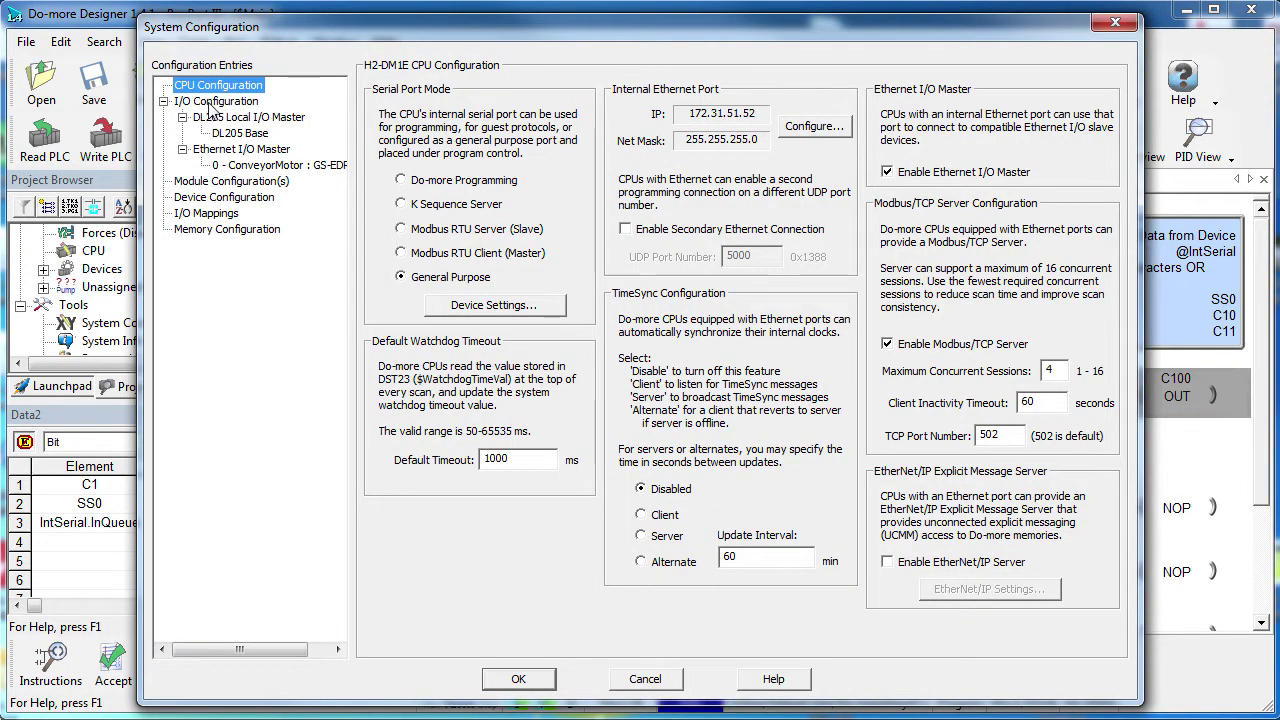
{"action": "left_click", "coordinate": [212, 104]}
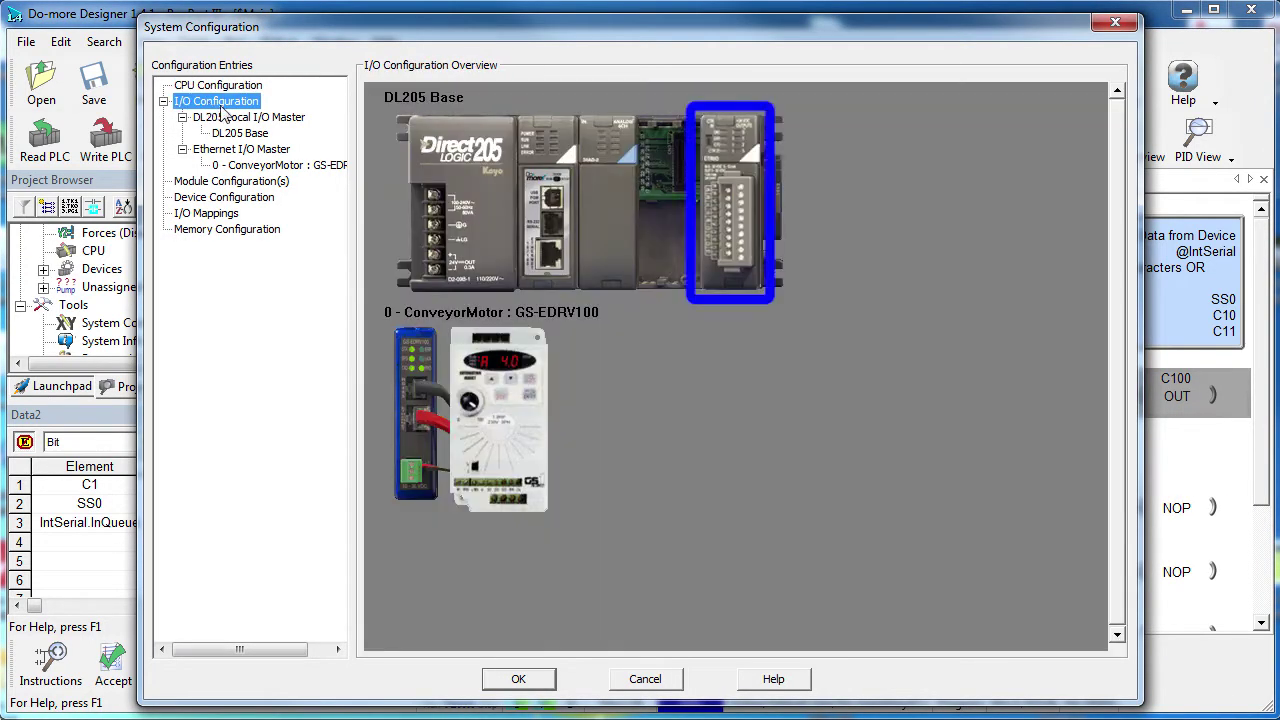
{"action": "left_click", "coordinate": [208, 183]}
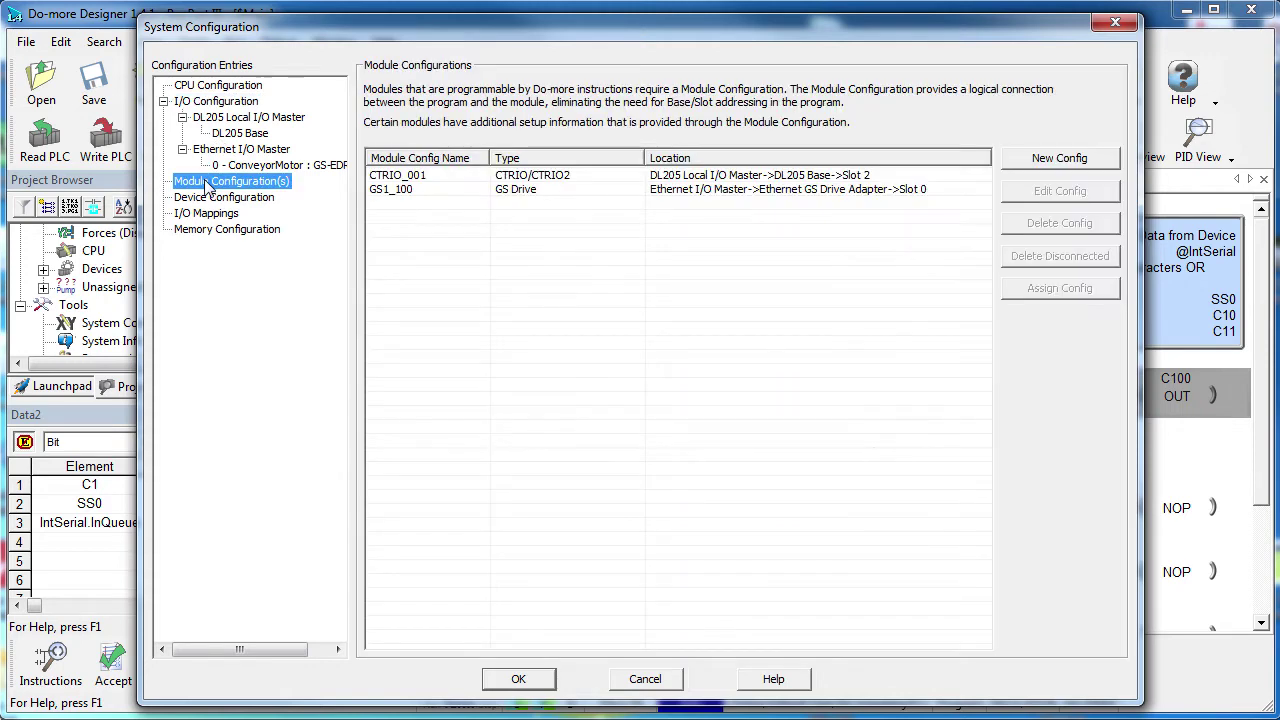
Step: Set CTRIO_001 channel 2 input A to Quad Counter named Encoder2 and save the configuration
{"action": "left_click", "coordinate": [393, 180]}
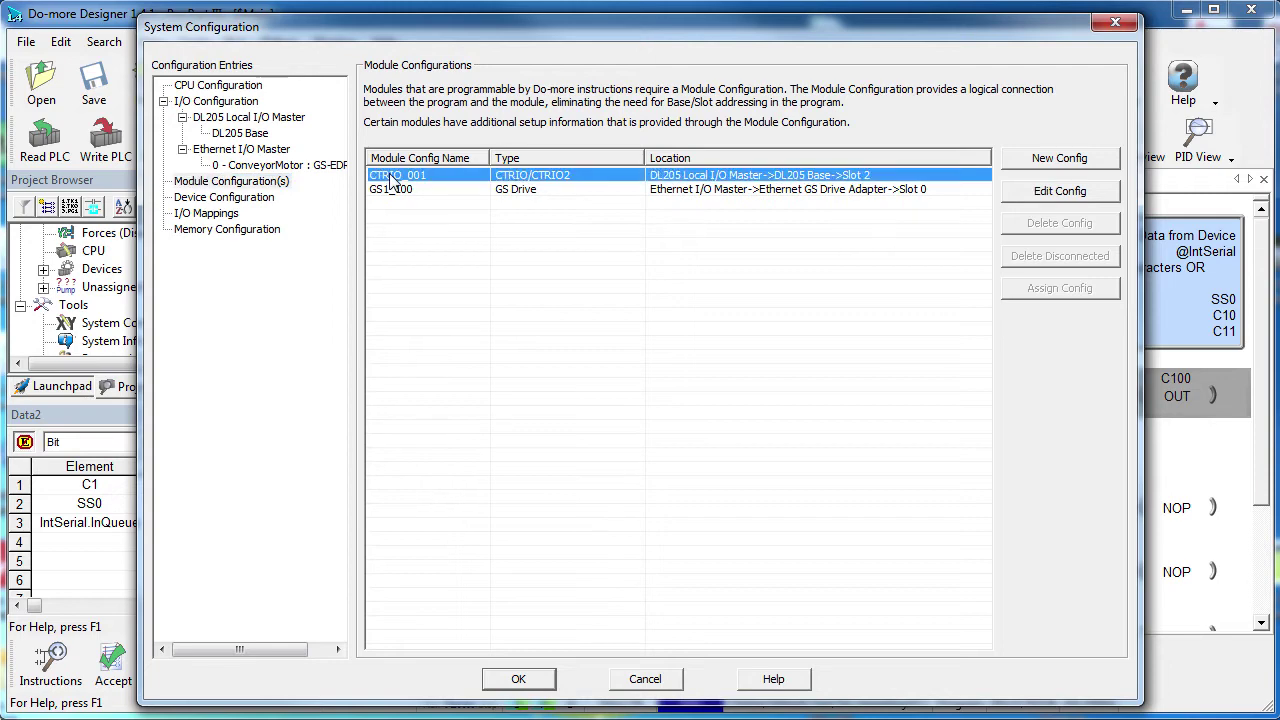
{"action": "left_click", "coordinate": [1080, 187]}
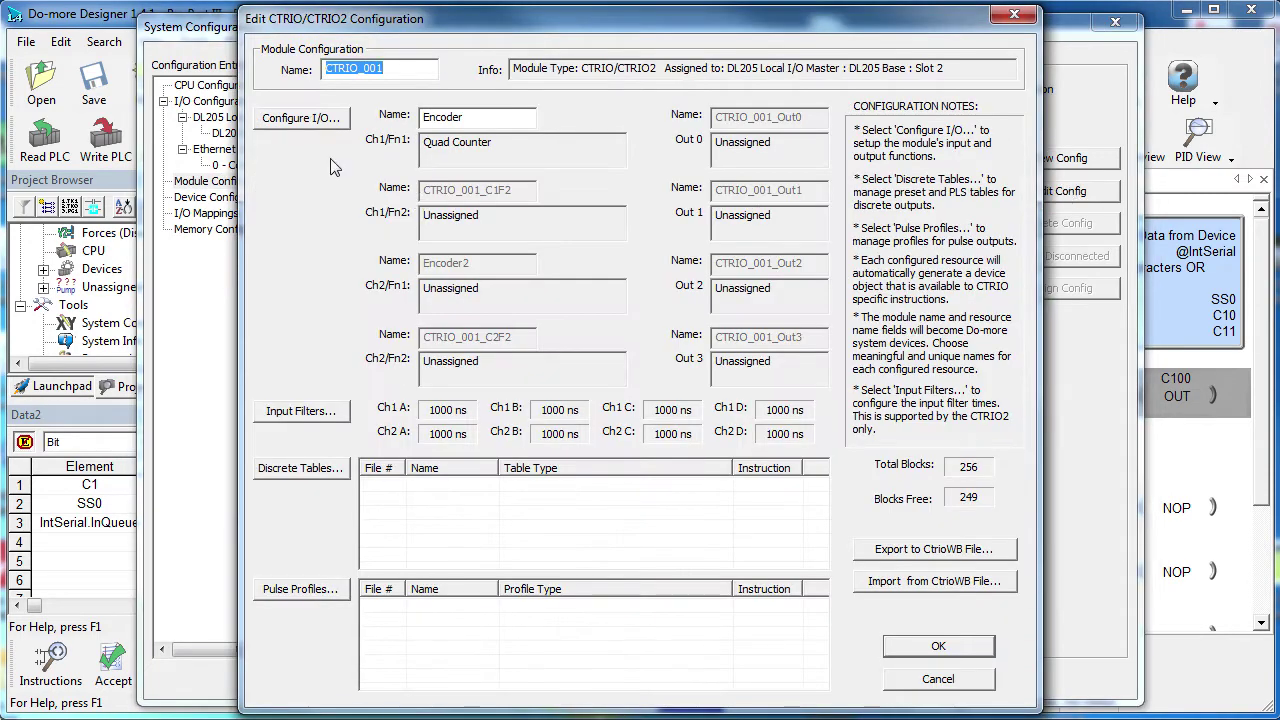
{"action": "left_click", "coordinate": [312, 124]}
{"action": "left_click", "coordinate": [426, 126]}
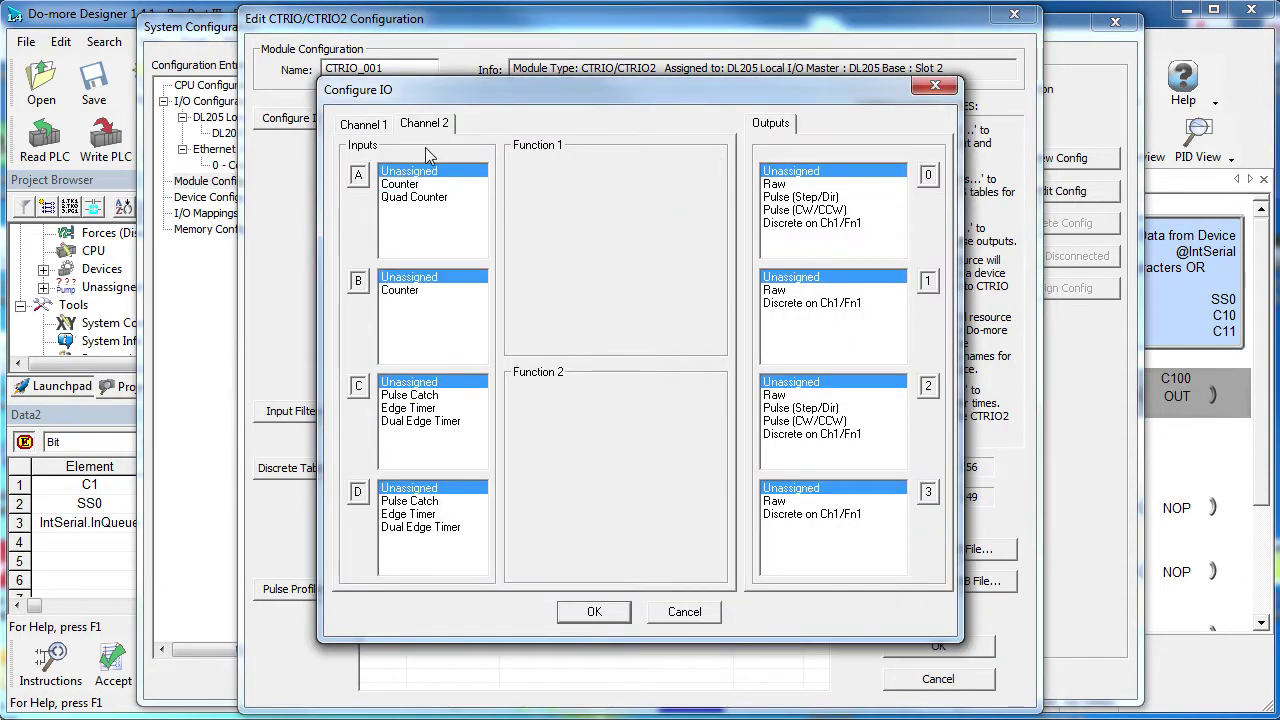
{"action": "left_click", "coordinate": [416, 198]}
{"action": "left_click", "coordinate": [594, 611]}
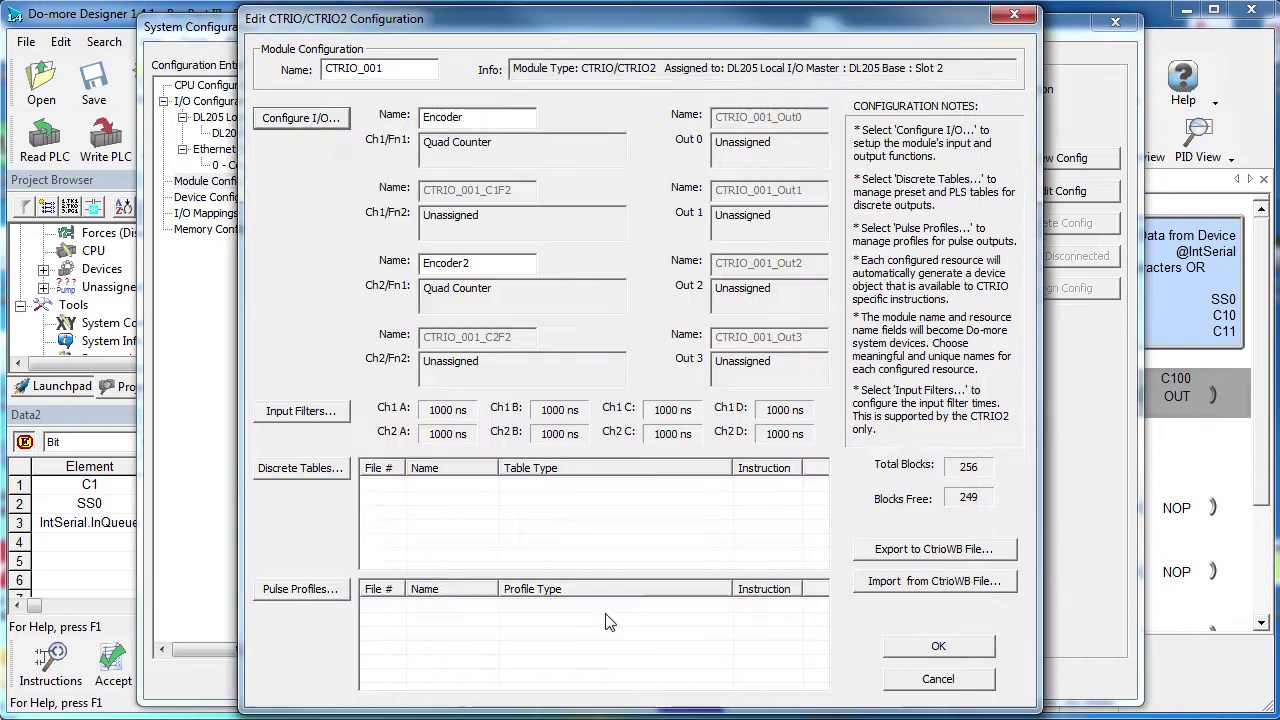
{"action": "double_click", "coordinate": [476, 264]}
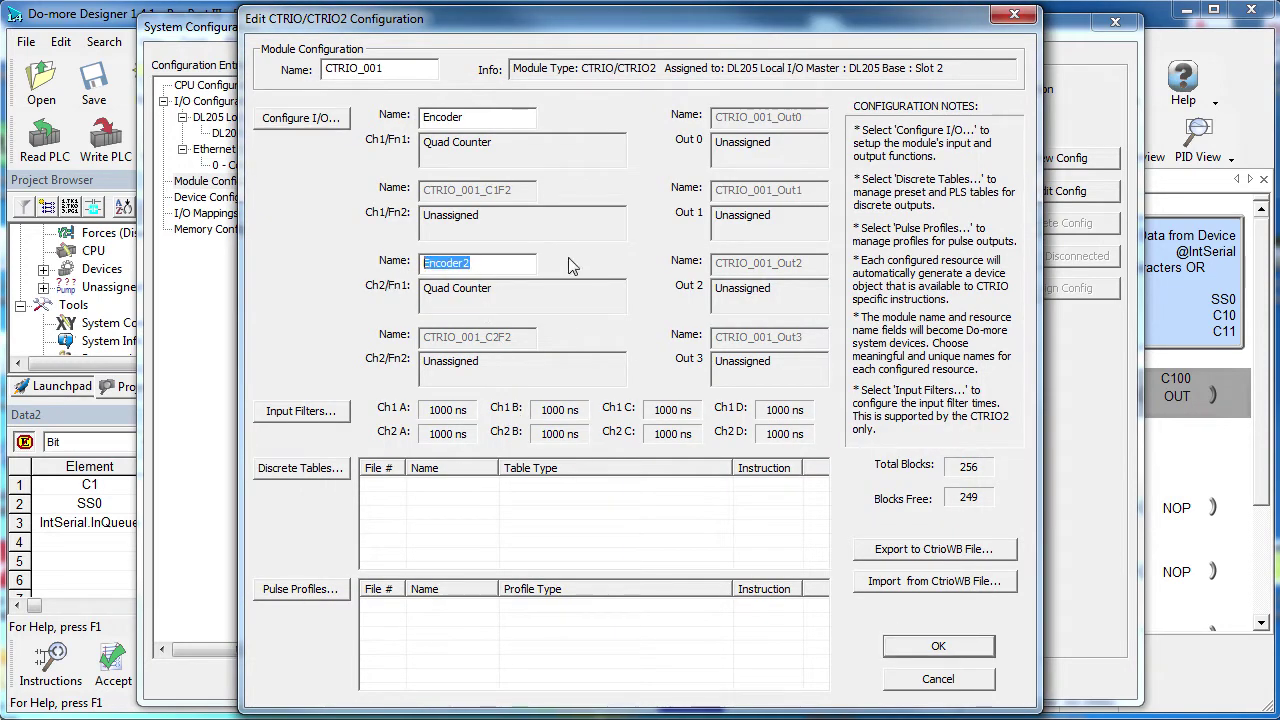
{"action": "left_click", "coordinate": [950, 646]}
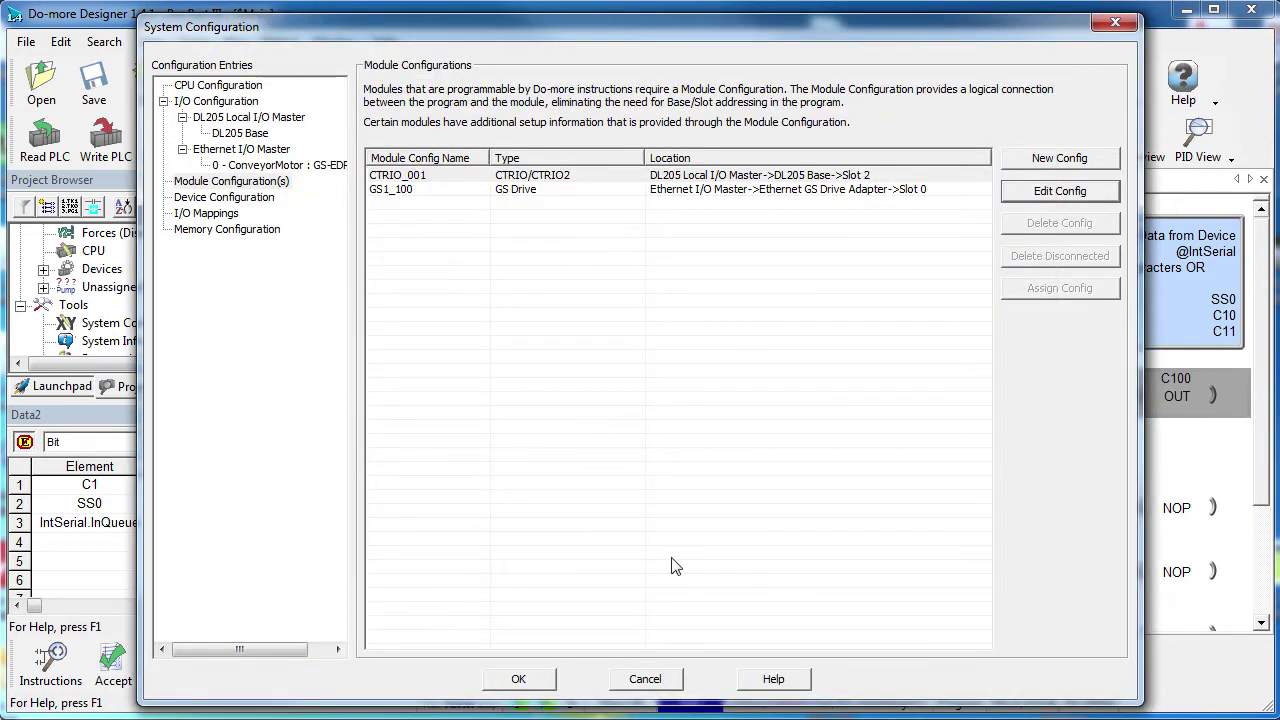
Step: Review Device Configuration, I/O Mappings and Memory Configuration for $Encoder2, then accept System Configuration
{"action": "left_click", "coordinate": [231, 199]}
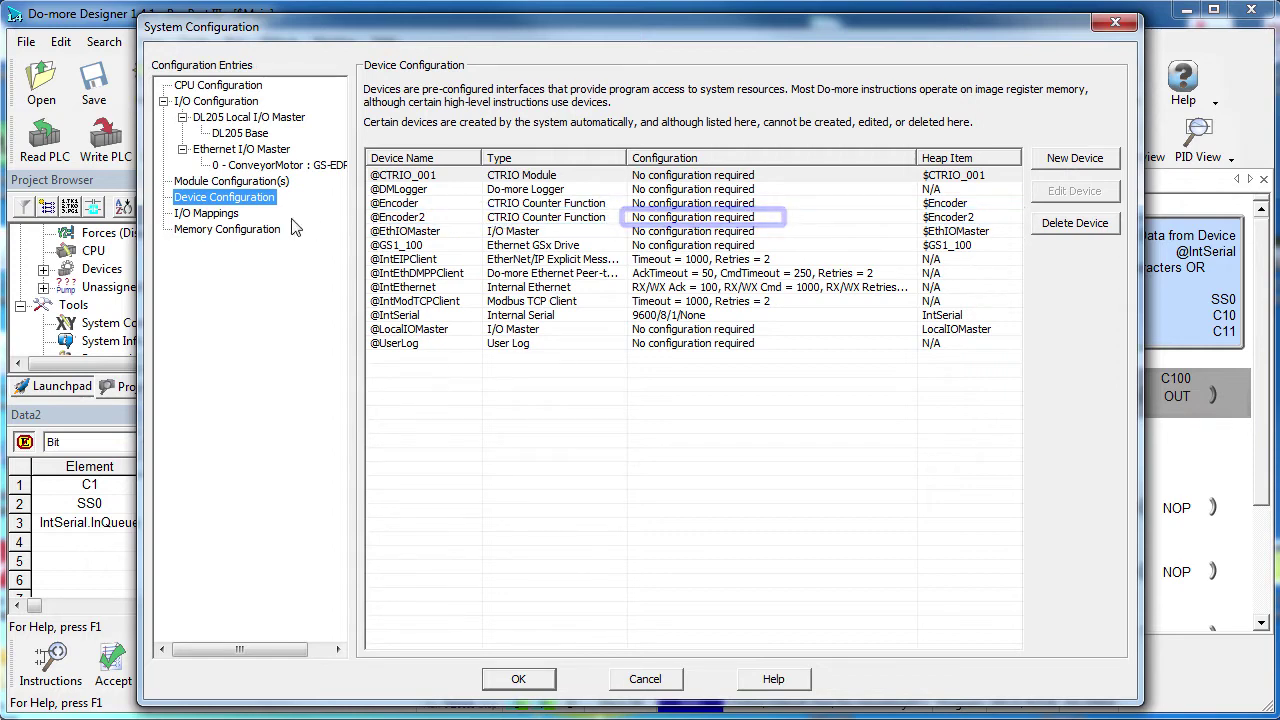
{"action": "left_click", "coordinate": [227, 215]}
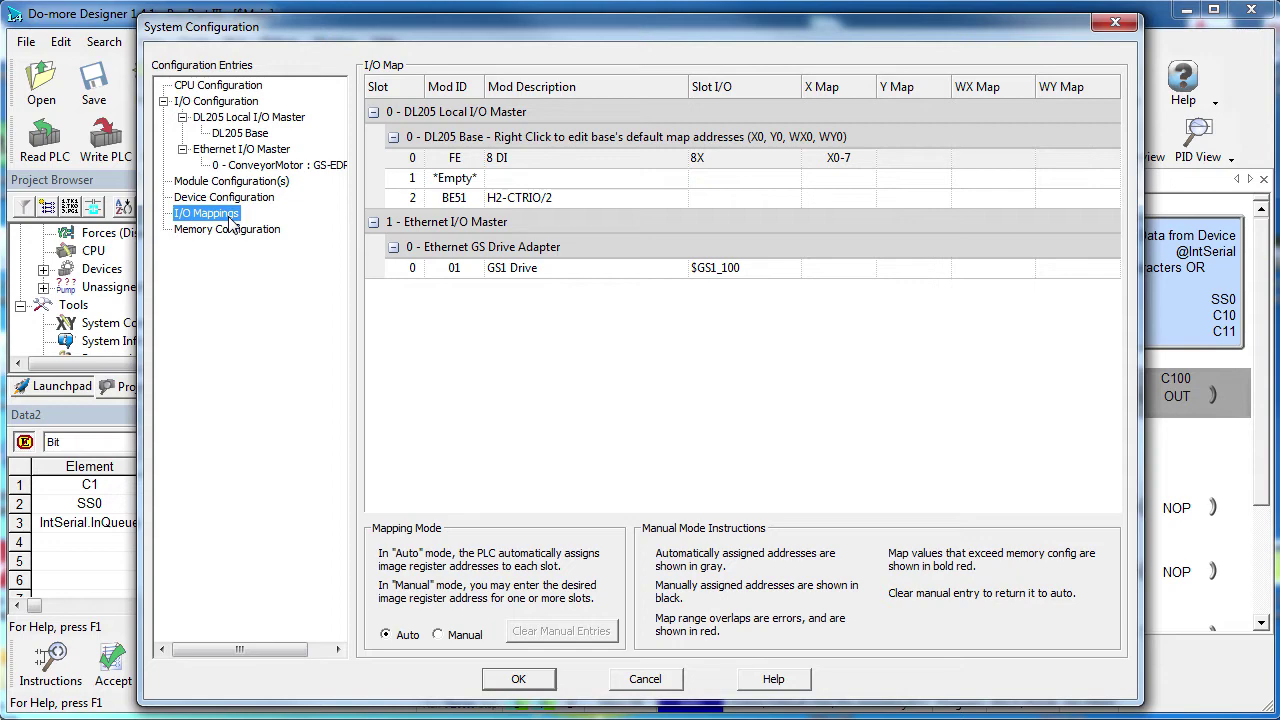
{"action": "left_click", "coordinate": [228, 231]}
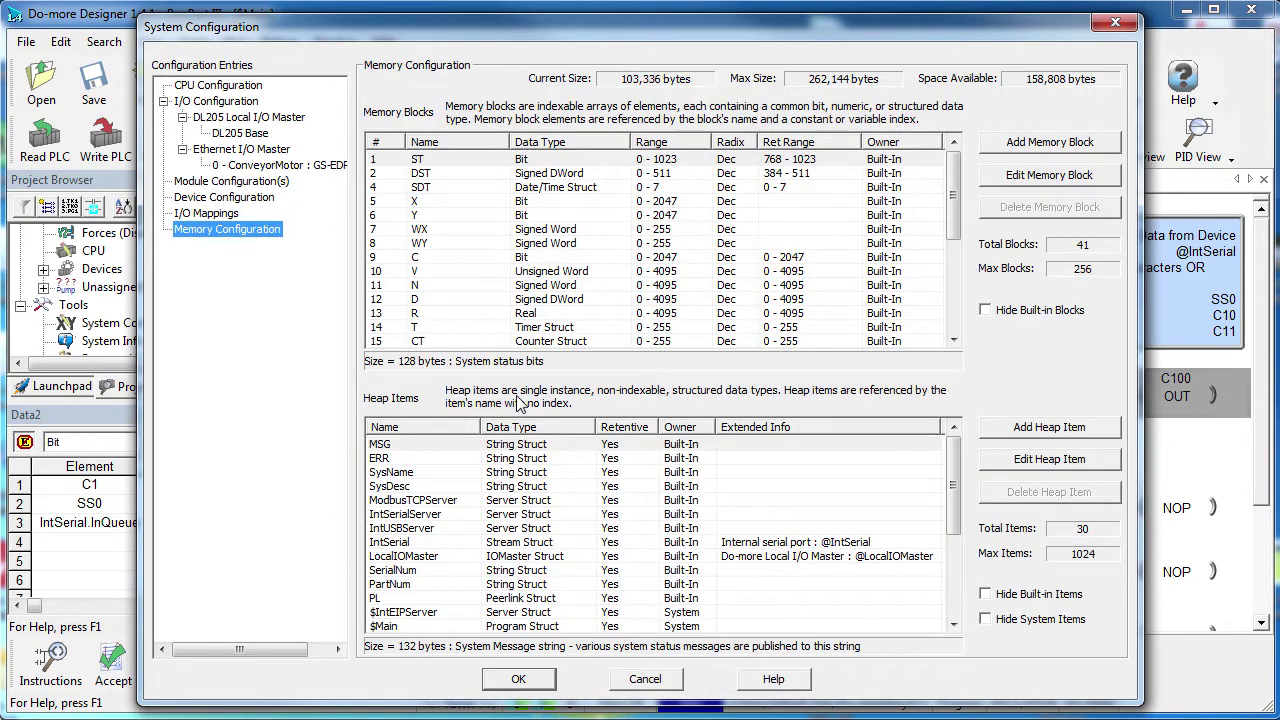
{"action": "left_click_drag", "start_coordinate": [951, 485], "coordinate": [959, 583]}
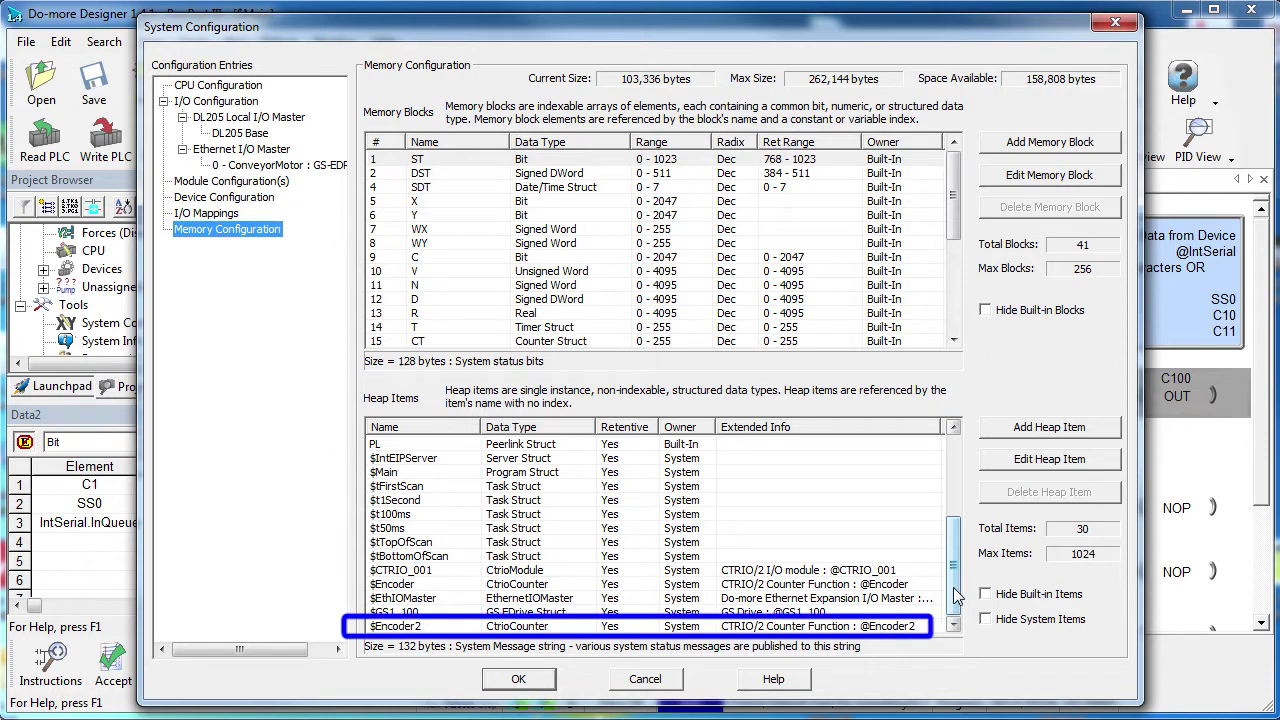
{"action": "left_click", "coordinate": [516, 678]}
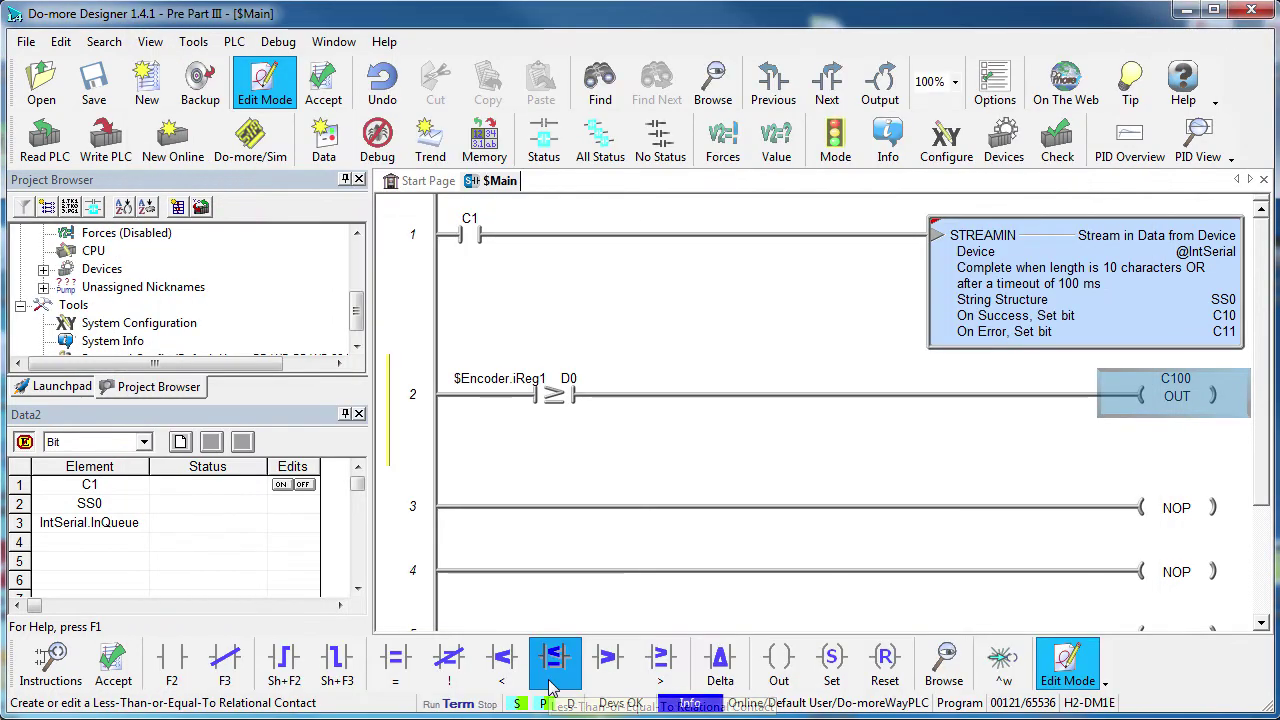
Step: Change rung 2's comparison operand from $Encoder.iReg1 to $Encoder2.iReg1
{"action": "double_click", "coordinate": [505, 388]}
{"action": "left_click", "coordinate": [492, 378]}
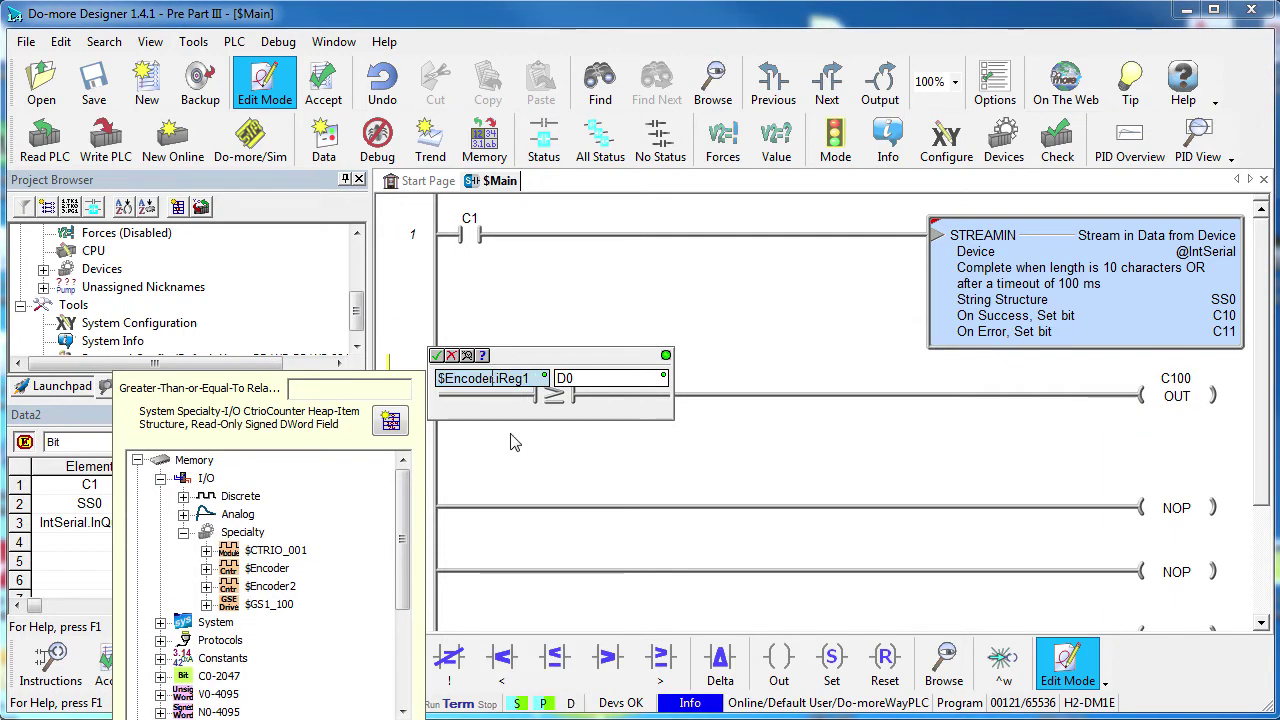
{"action": "type", "text": "2"}
{"action": "left_click", "coordinate": [438, 356]}
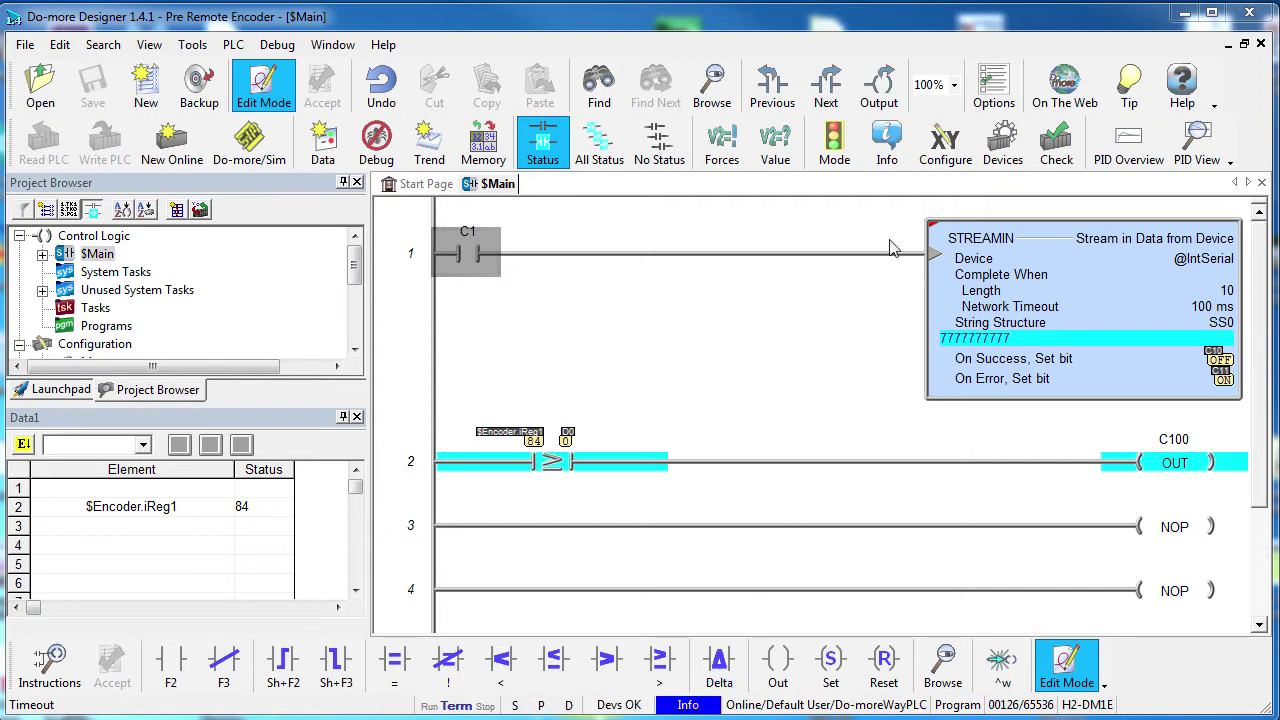
Step: Open System Configuration at CPU Configuration > I/O Configuration > Ethernet I/O Master
{"action": "left_click", "coordinate": [937, 147]}
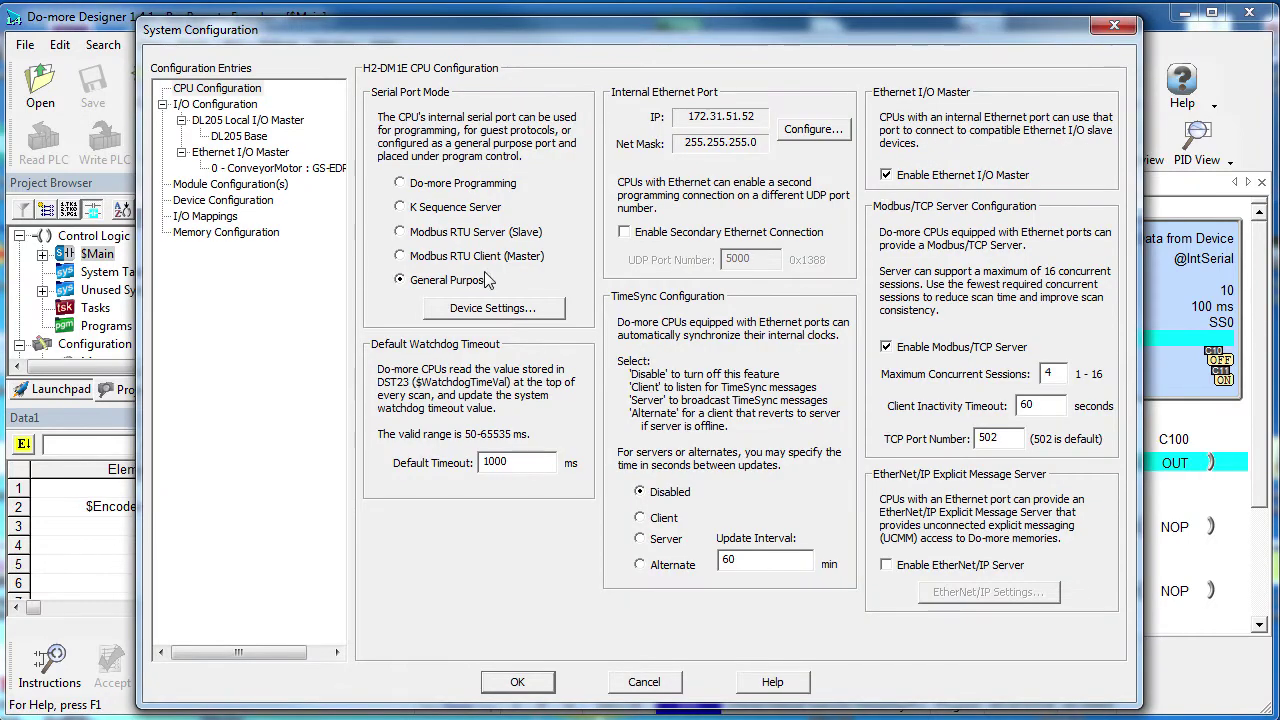
{"action": "left_click", "coordinate": [204, 89]}
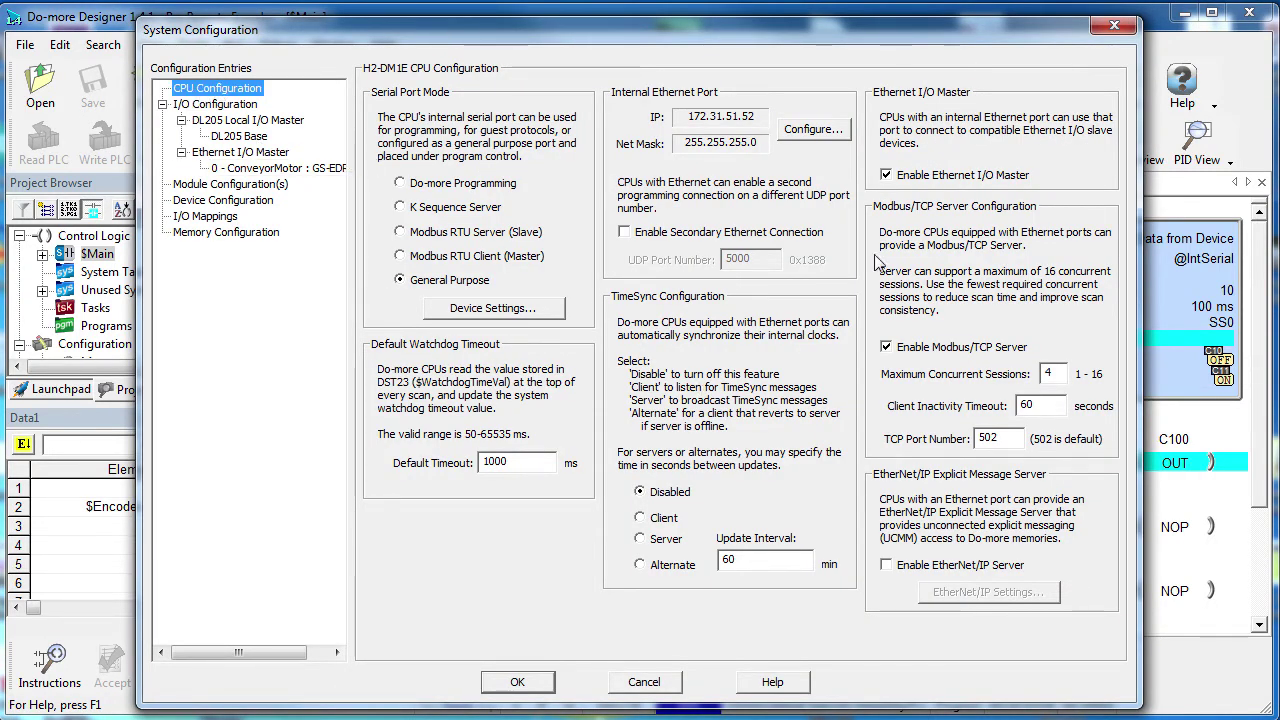
{"action": "left_click", "coordinate": [228, 108]}
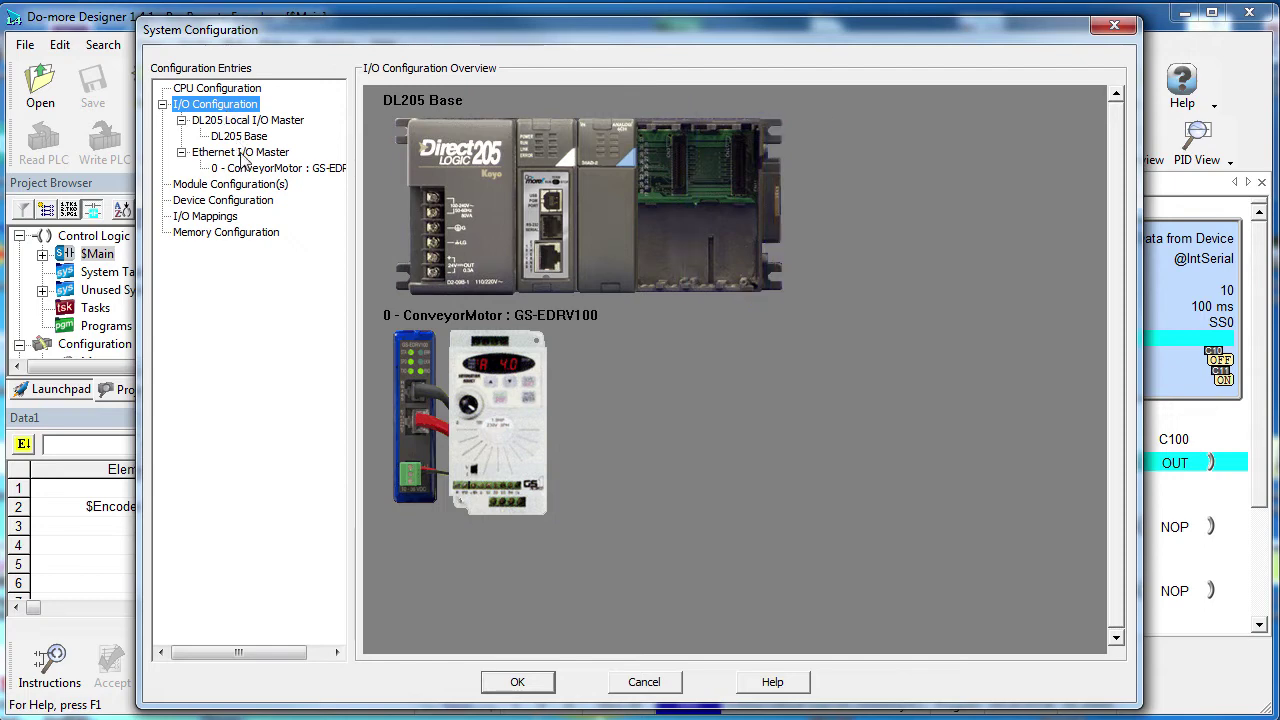
{"action": "left_click", "coordinate": [240, 153]}
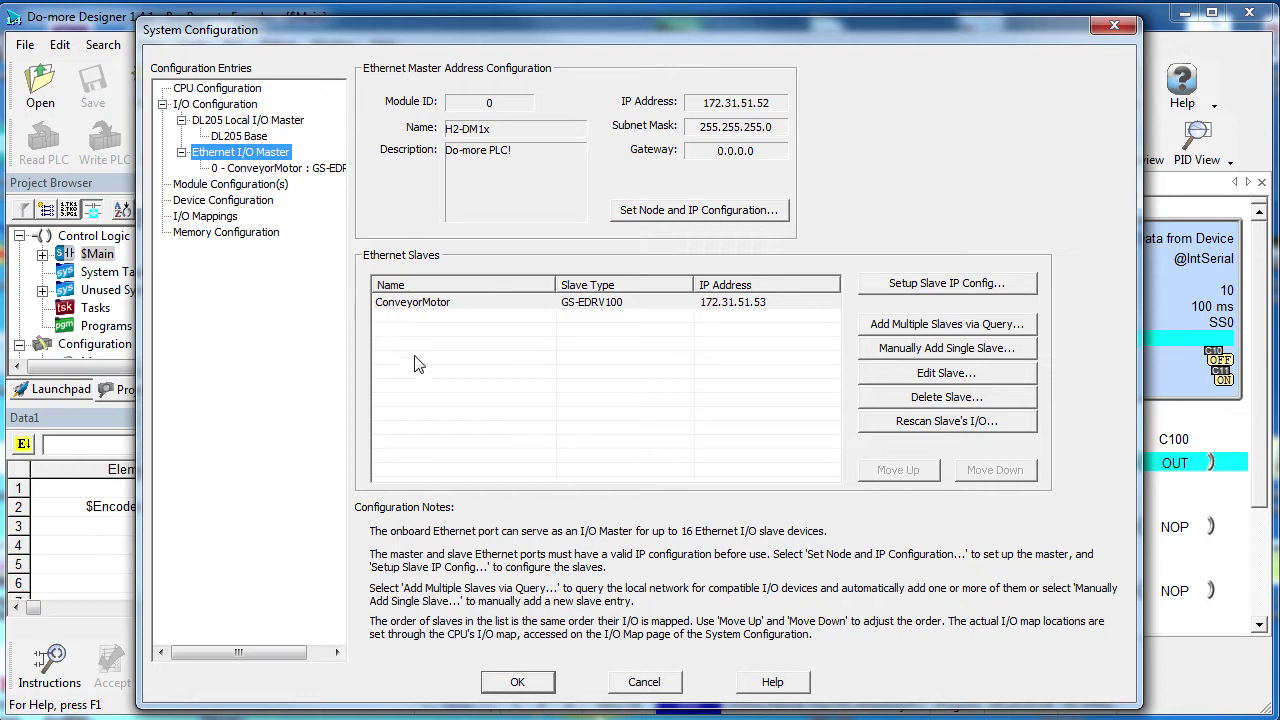
Step: Review the Ethernet slaves' IP setup, leaving it unchanged
{"action": "left_click", "coordinate": [933, 285]}
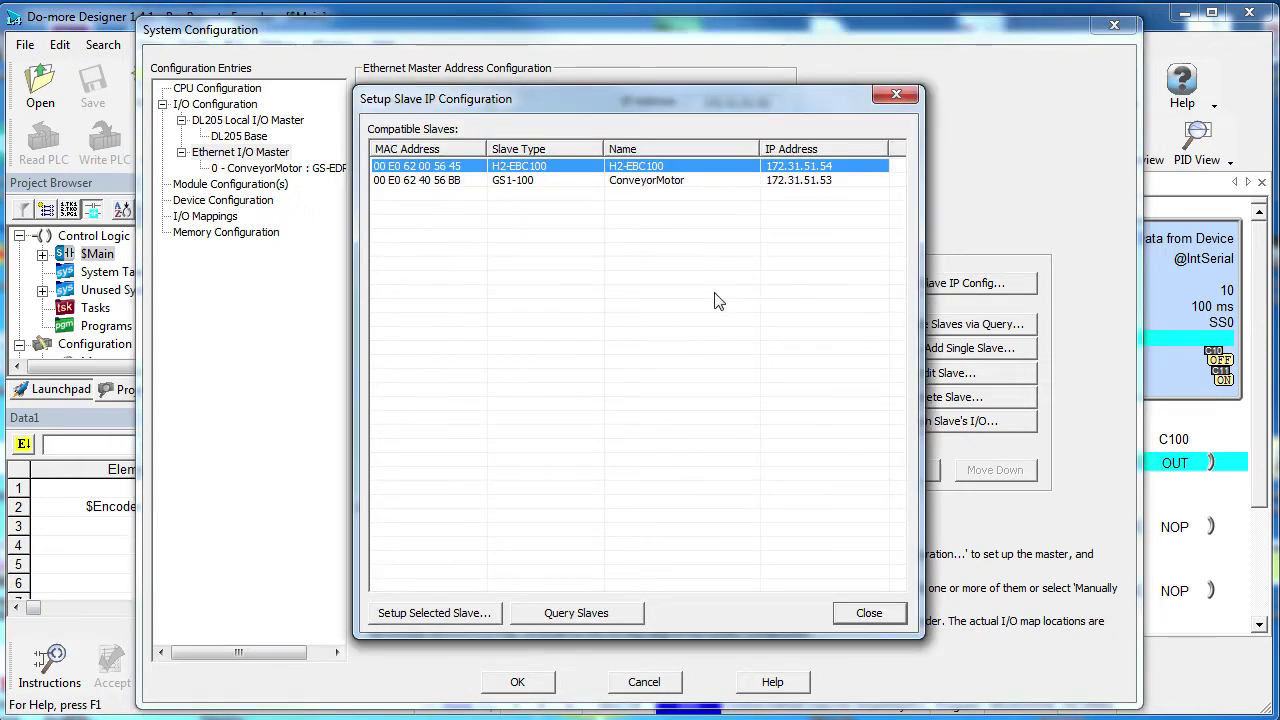
{"action": "left_click", "coordinate": [430, 615]}
{"action": "left_click", "coordinate": [632, 532]}
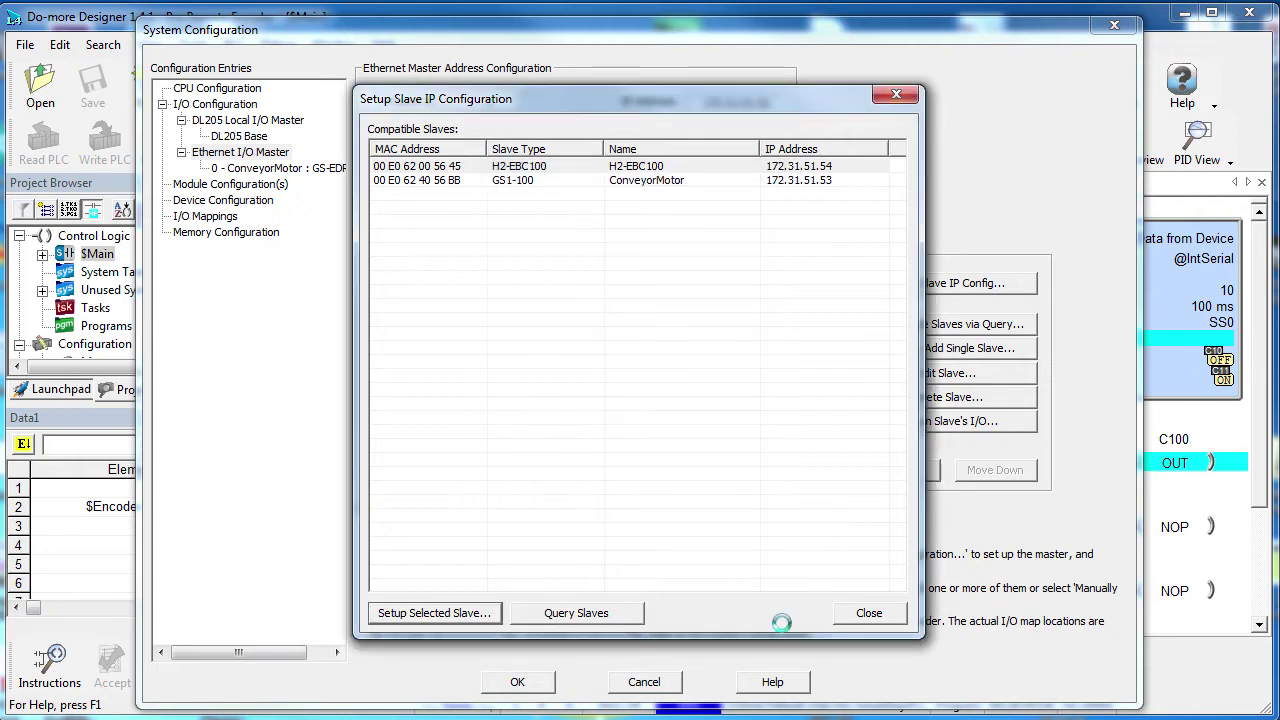
{"action": "left_click", "coordinate": [869, 614]}
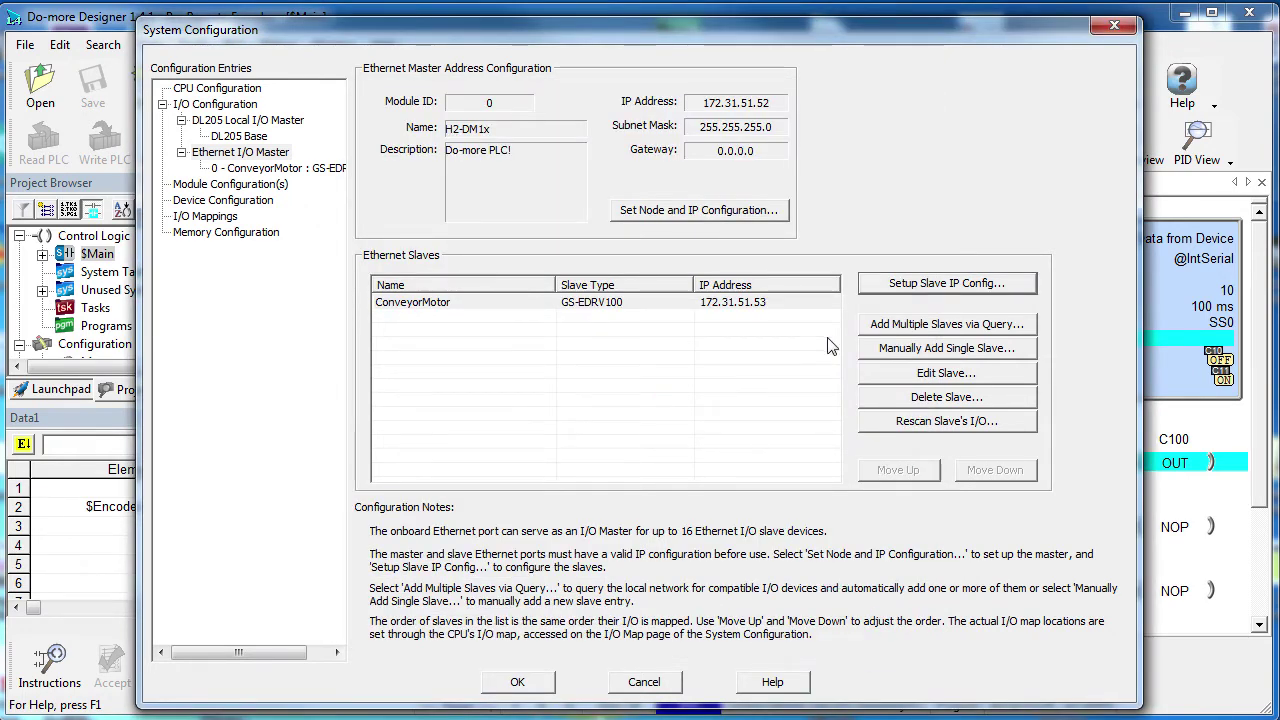
Step: Query the network and add the H2-EBC100 at 172.31.51.54 as a slave
{"action": "left_click", "coordinate": [947, 325]}
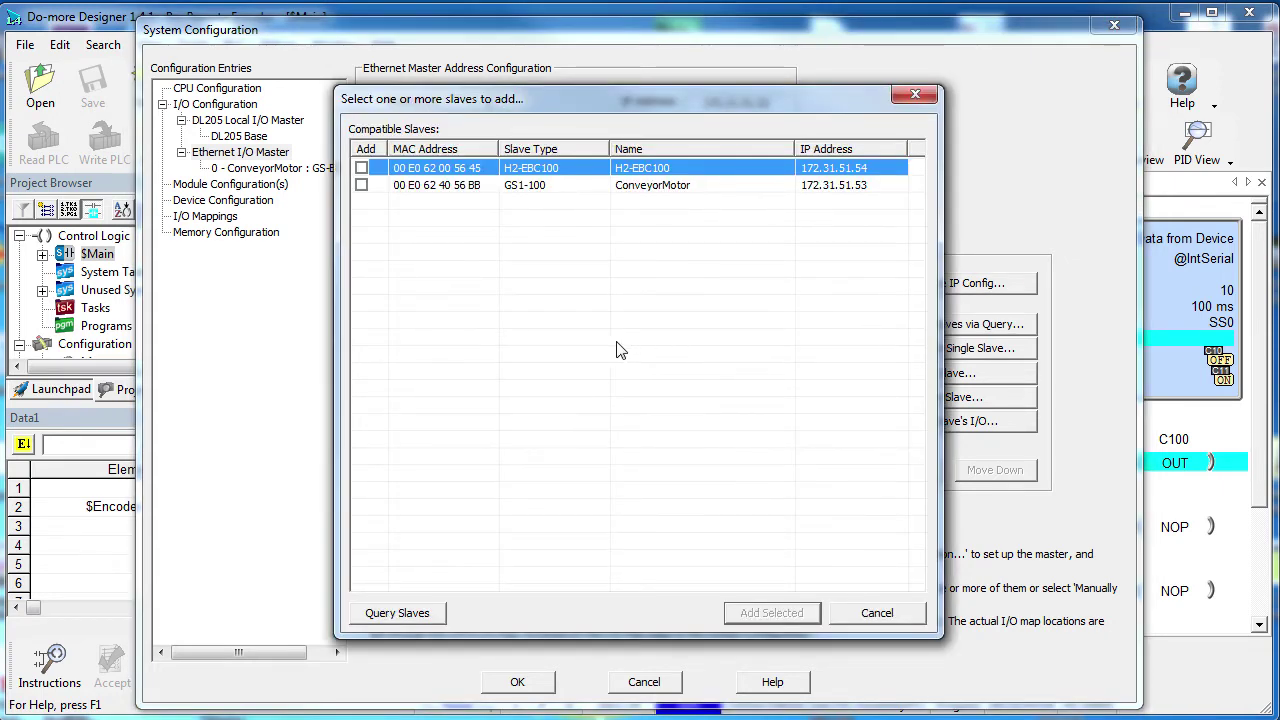
{"action": "left_click", "coordinate": [361, 168]}
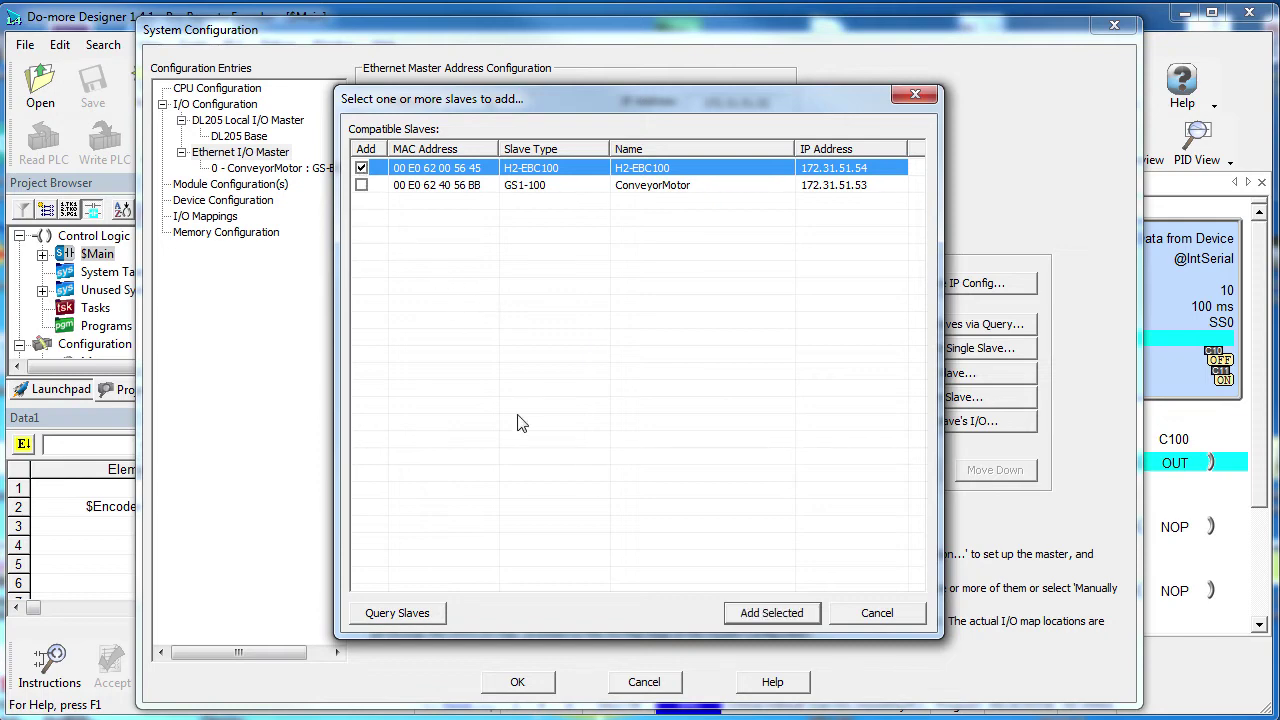
{"action": "left_click", "coordinate": [772, 613]}
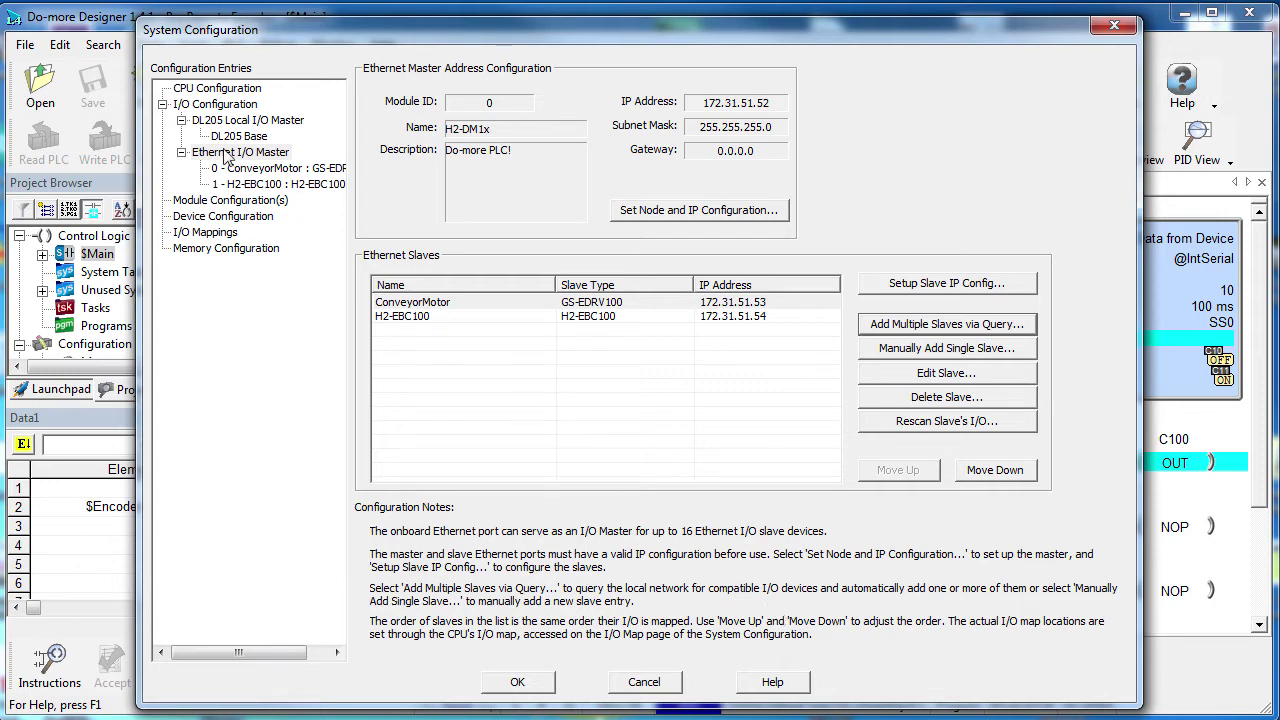
Step: Change the 1 - H2-EBC100 base size to 6 Slot, then list the module configurations
{"action": "left_click", "coordinate": [226, 108]}
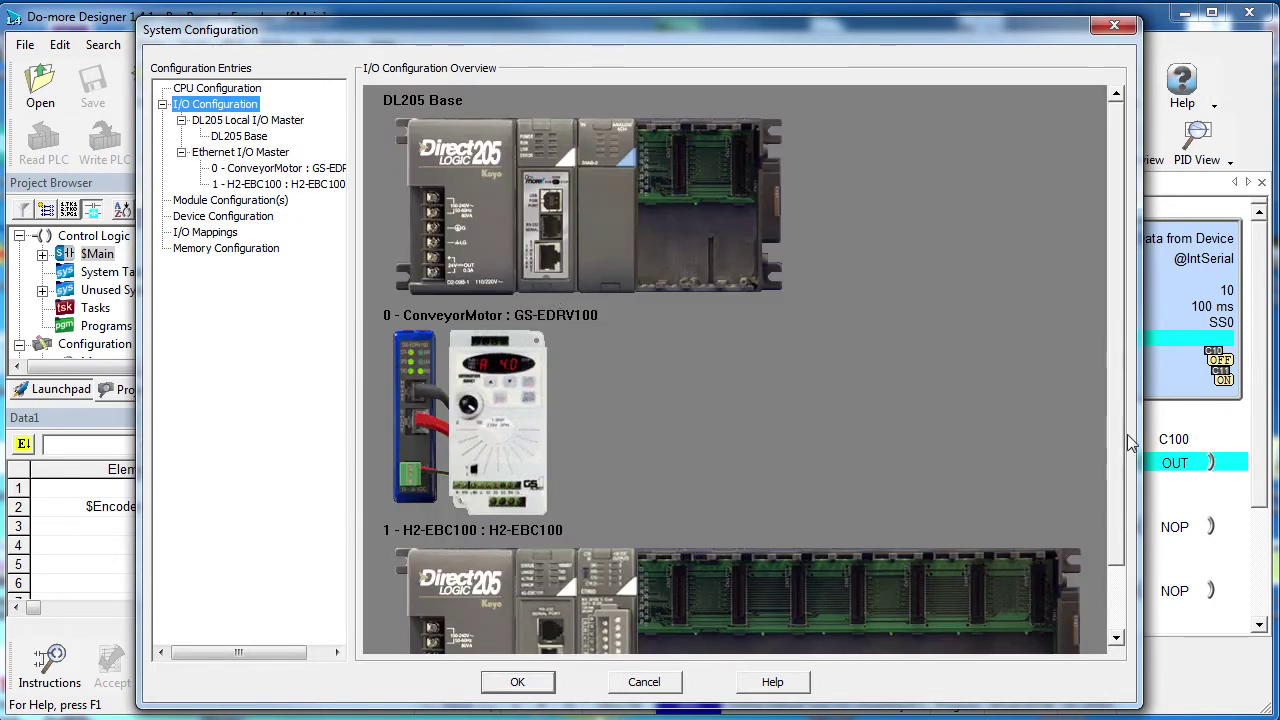
{"action": "scroll", "coordinate": [1114, 478], "scroll_direction": "down", "scroll_amount": 2}
{"action": "left_click", "coordinate": [262, 185]}
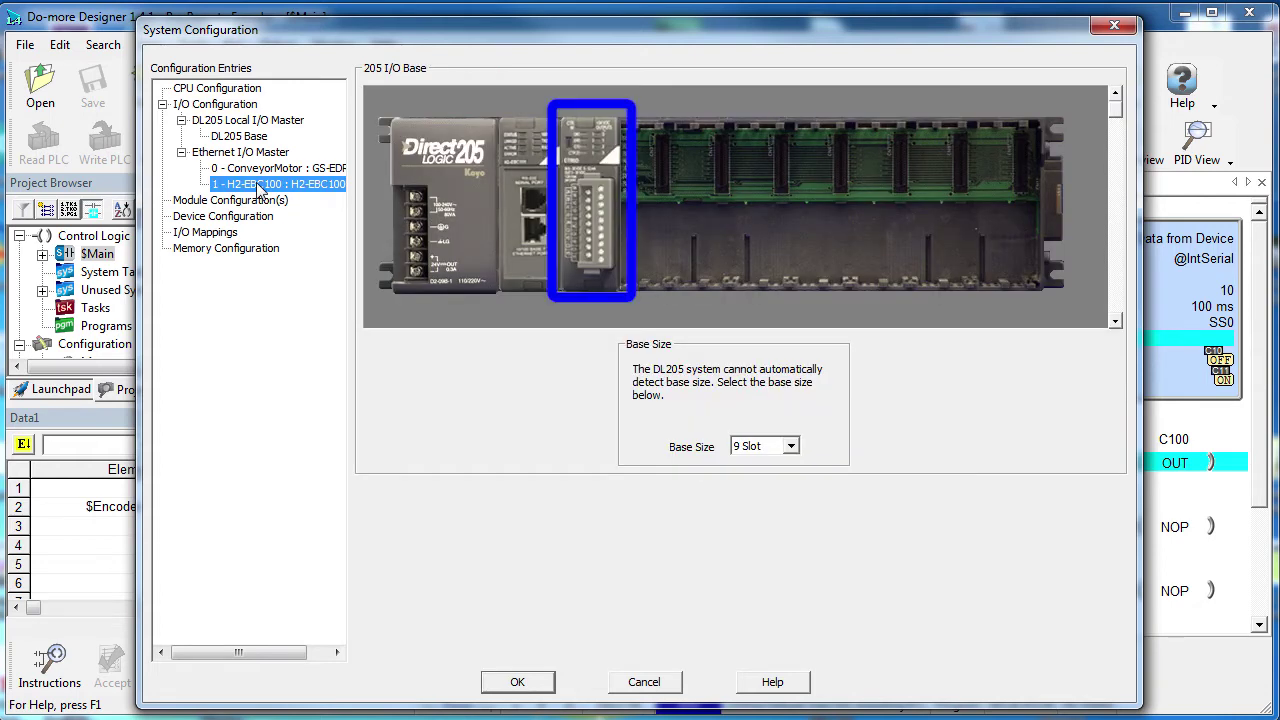
{"action": "left_click", "coordinate": [792, 447]}
{"action": "left_click", "coordinate": [784, 477]}
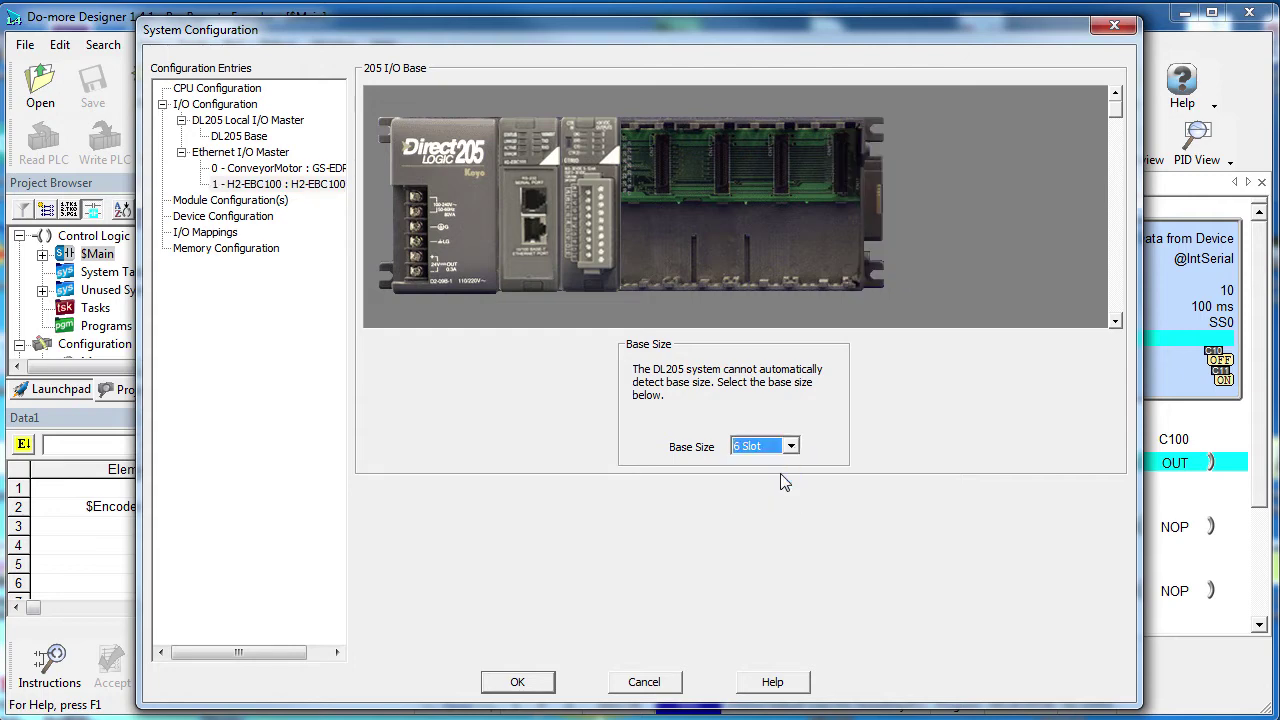
{"action": "left_click", "coordinate": [207, 202]}
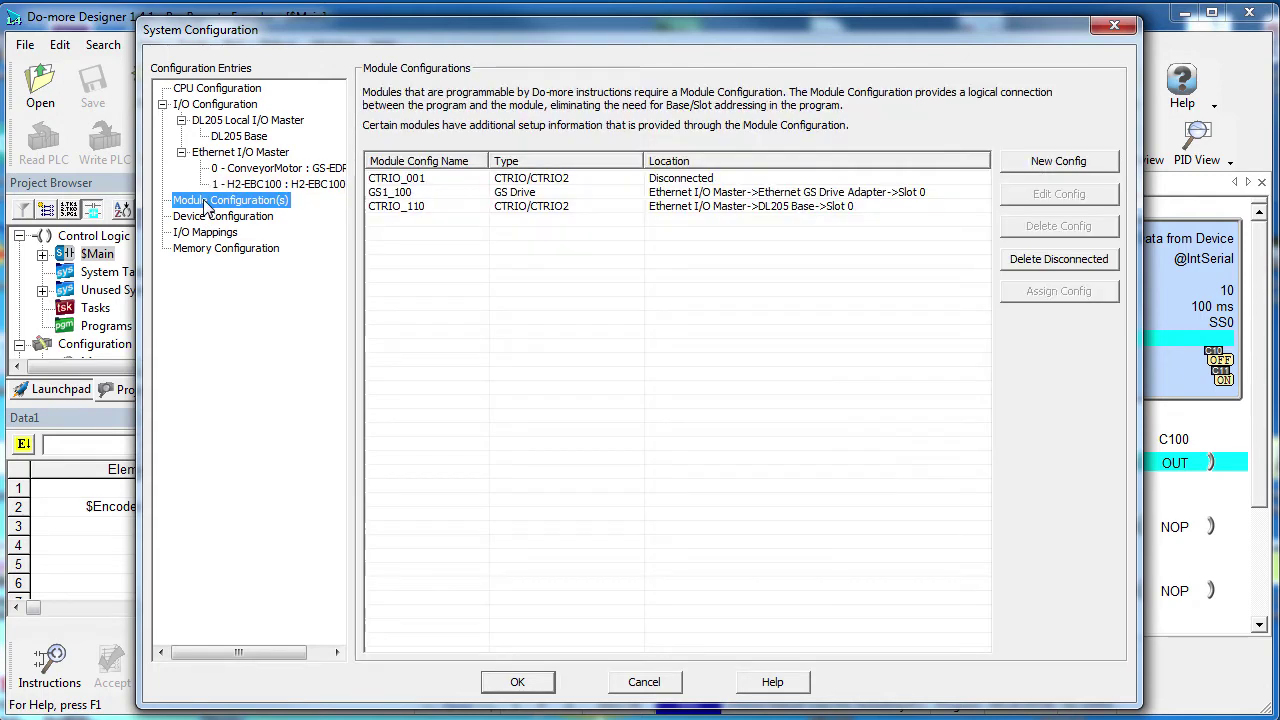
Step: Assign CTRIO_001 to the remote slot 0 CTRIO module, overwriting and deleting CTRIO_110
{"action": "left_click", "coordinate": [395, 208]}
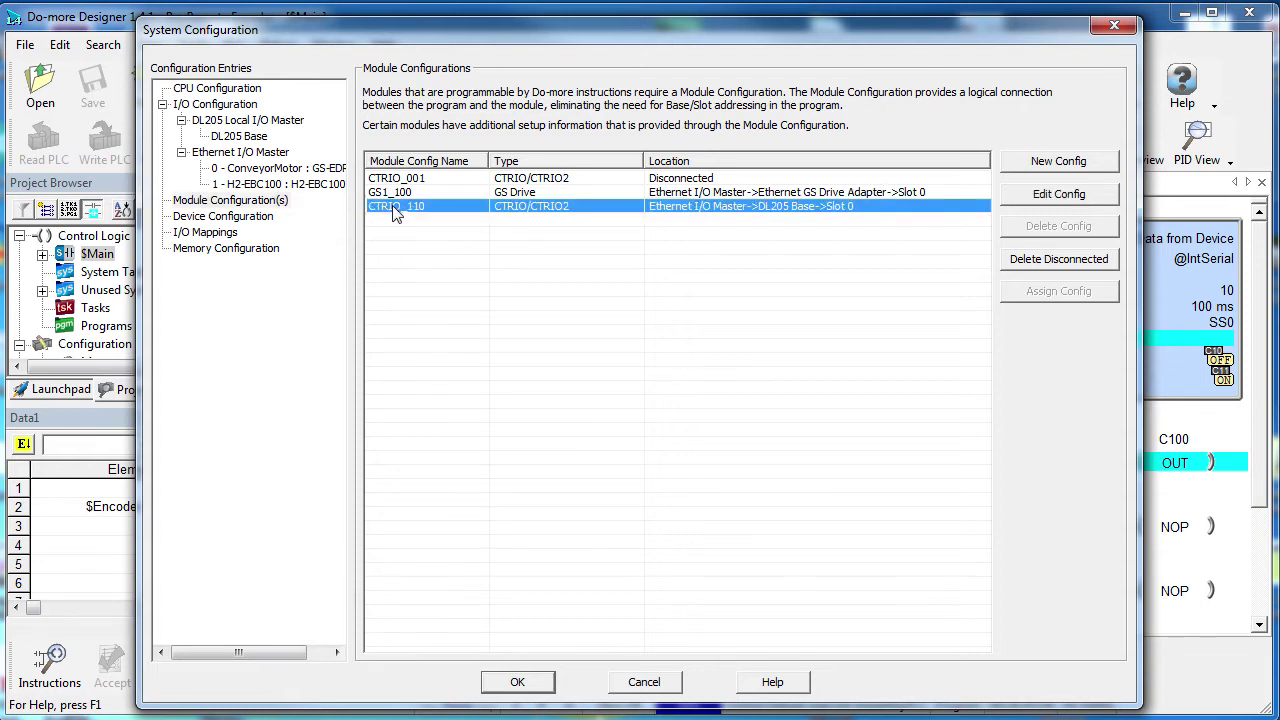
{"action": "left_click", "coordinate": [395, 181]}
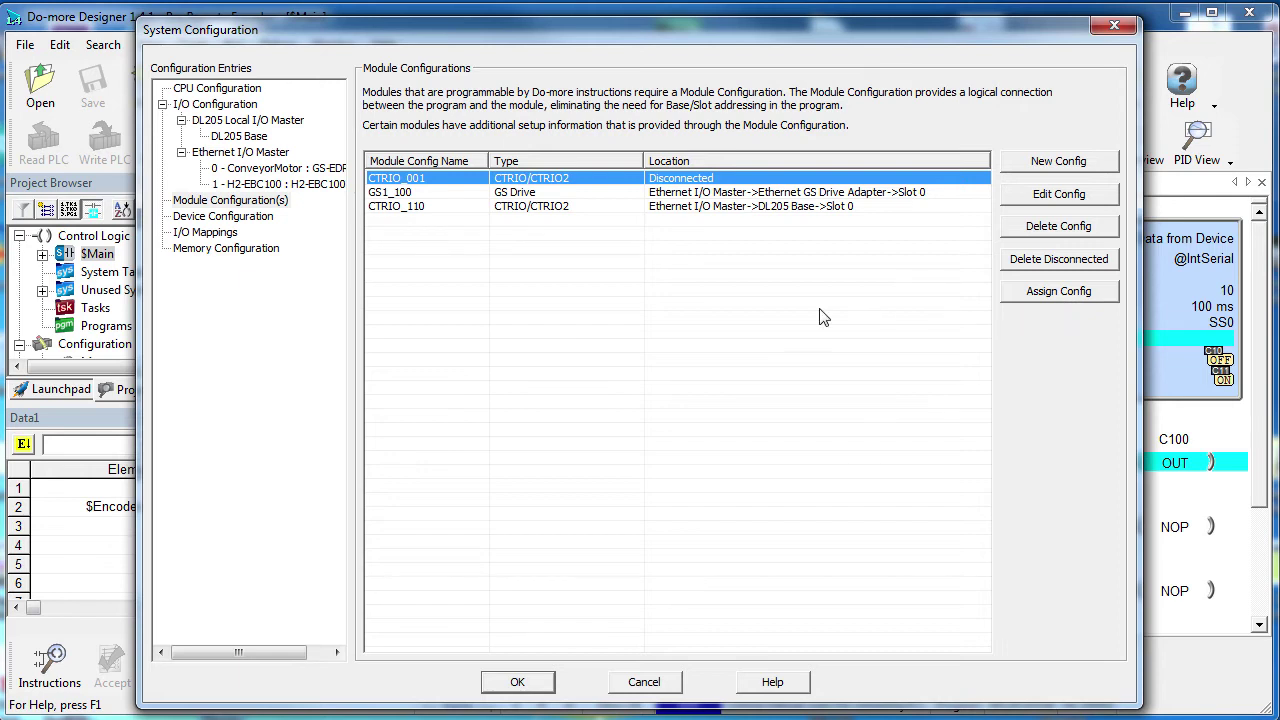
{"action": "left_click", "coordinate": [531, 210]}
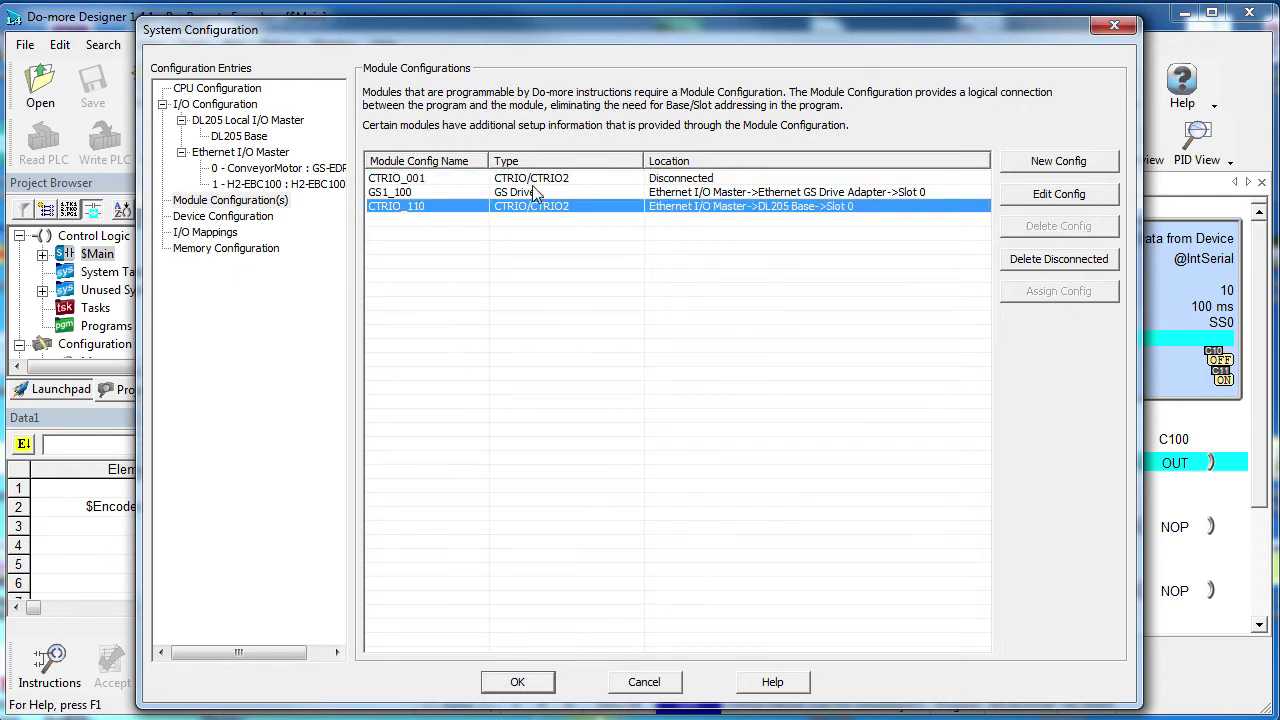
{"action": "left_click", "coordinate": [538, 181]}
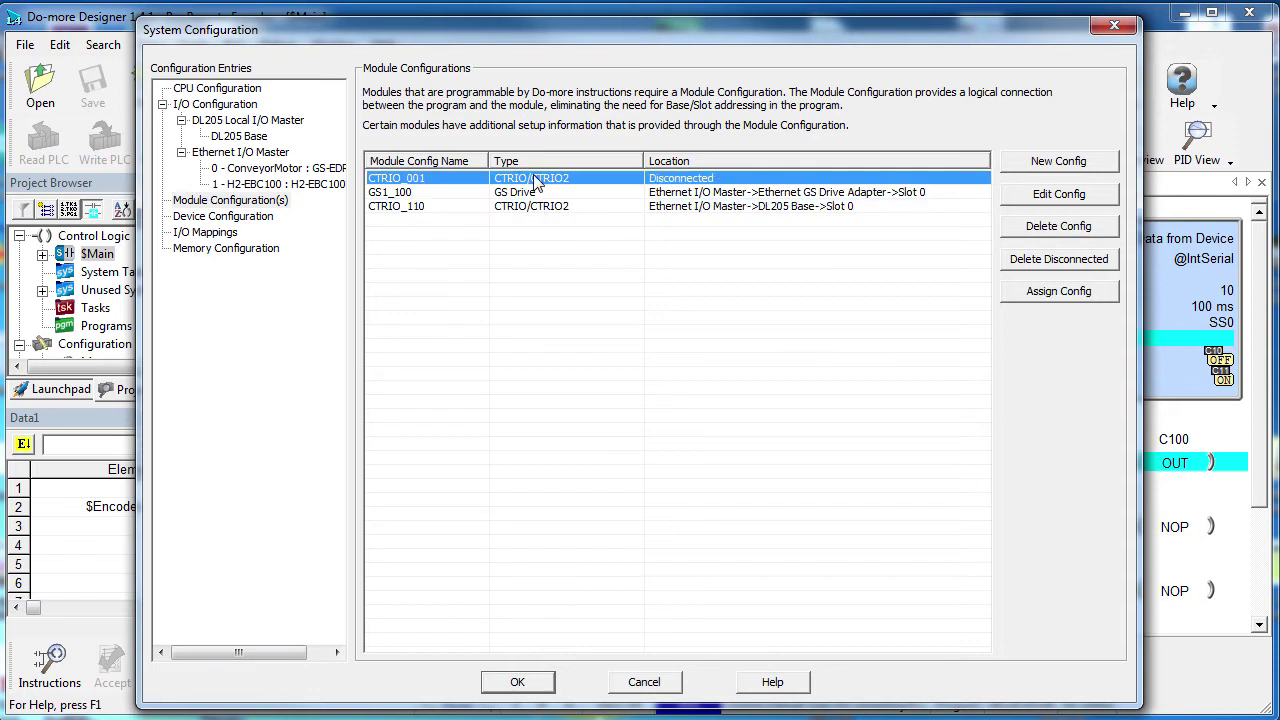
{"action": "left_click", "coordinate": [1050, 294]}
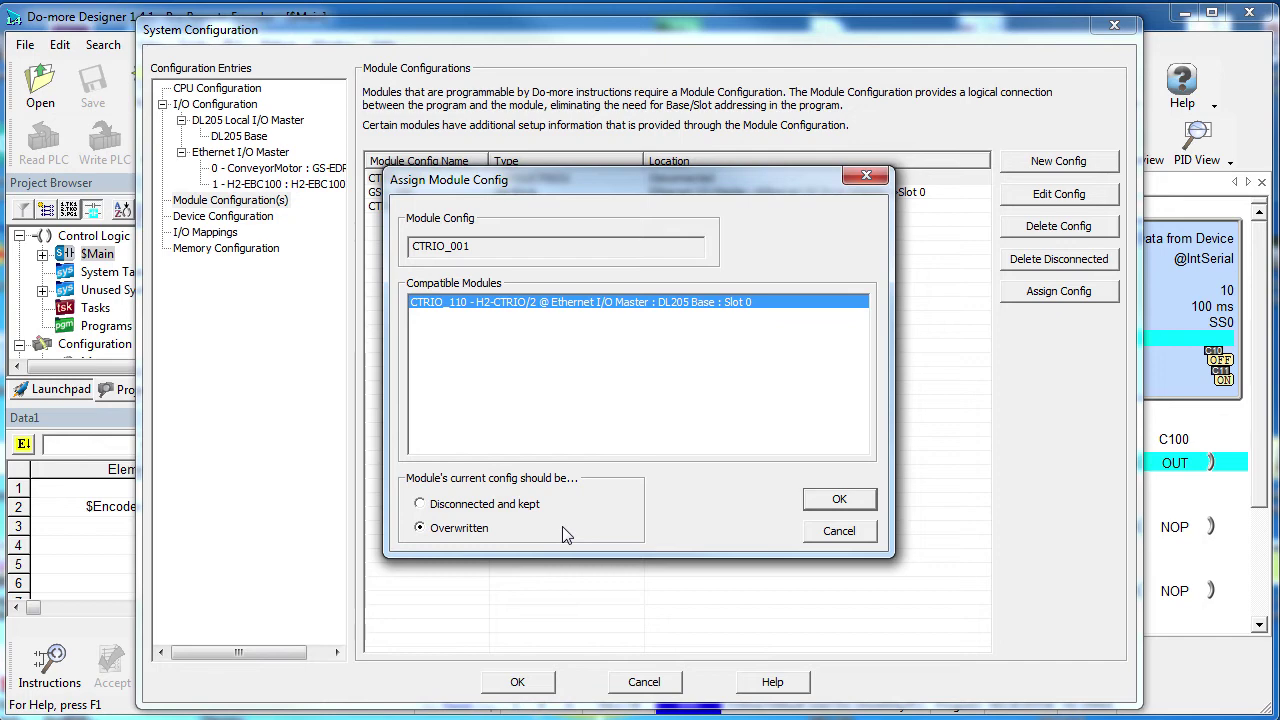
{"action": "key", "text": "Return"}
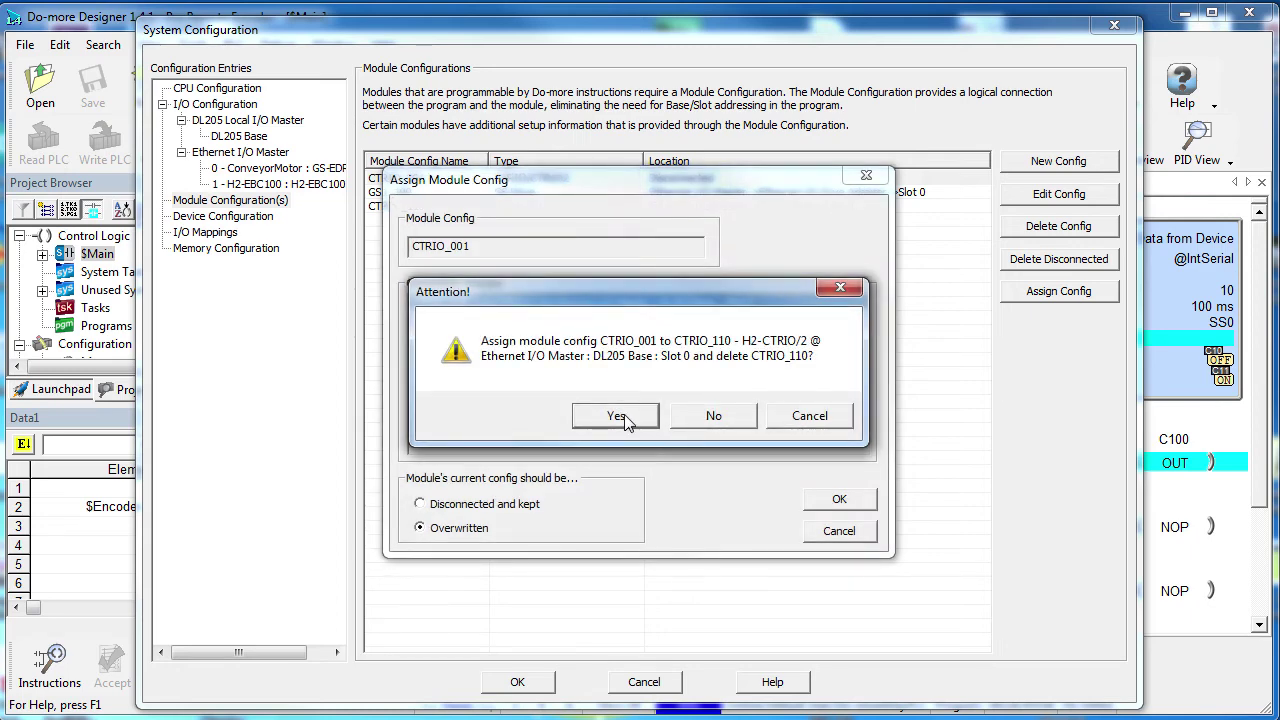
{"action": "left_click", "coordinate": [616, 416]}
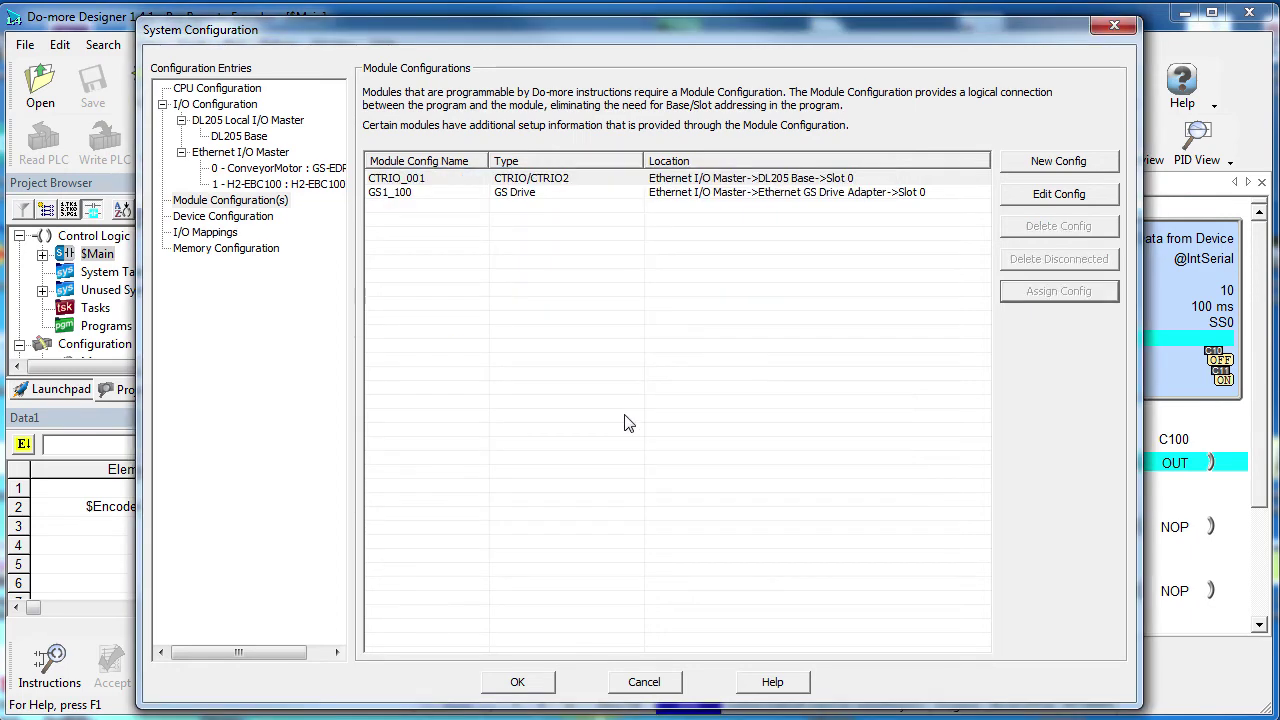
{"action": "left_click", "coordinate": [553, 180]}
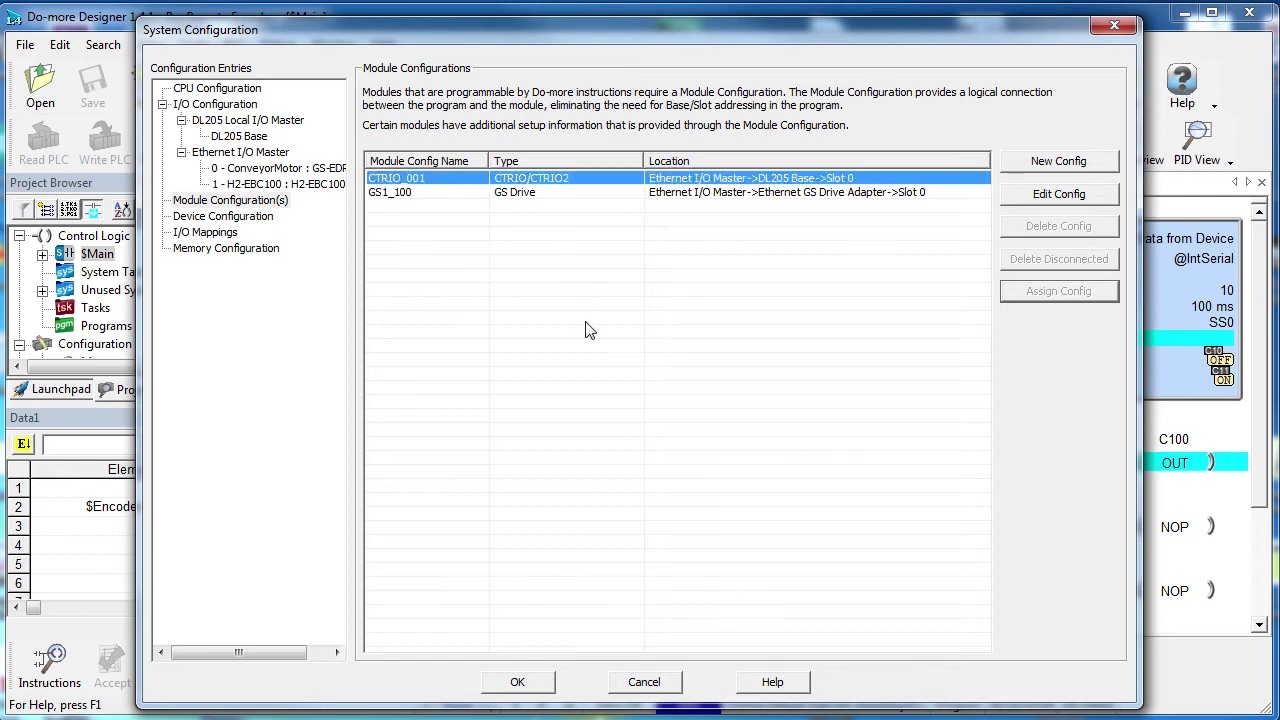
{"action": "left_click", "coordinate": [250, 218]}
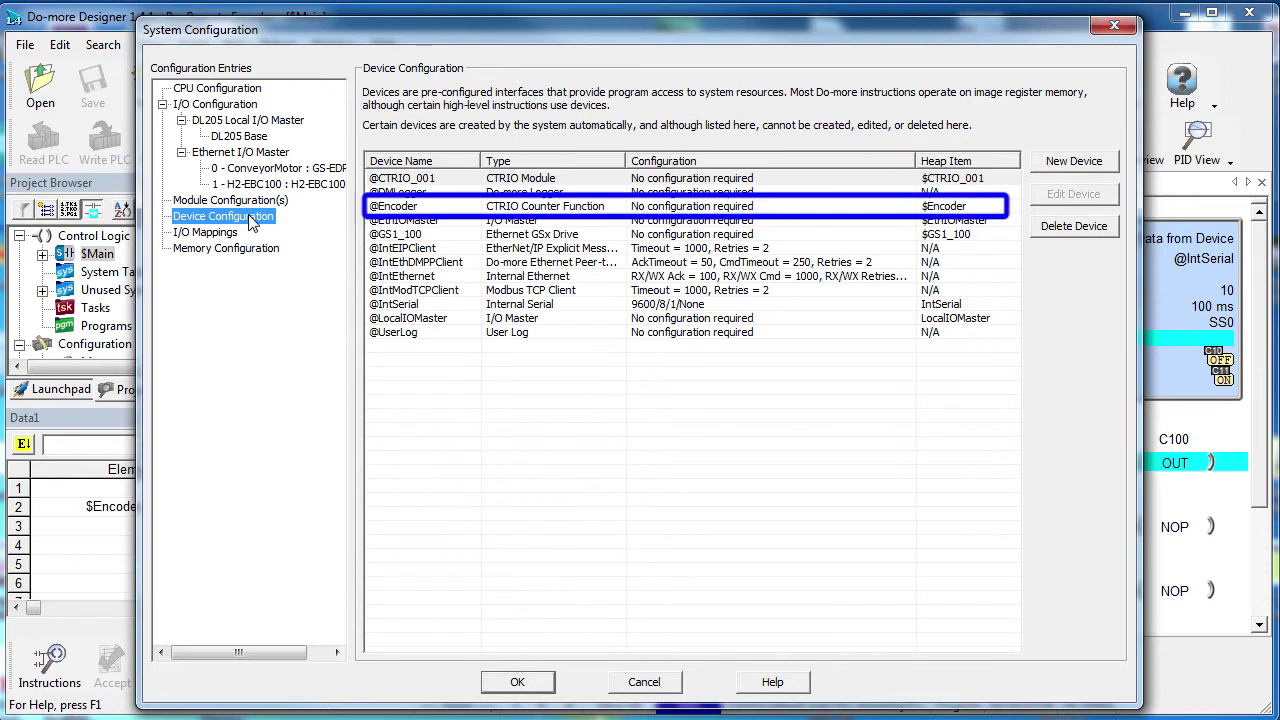
{"action": "left_click", "coordinate": [222, 232]}
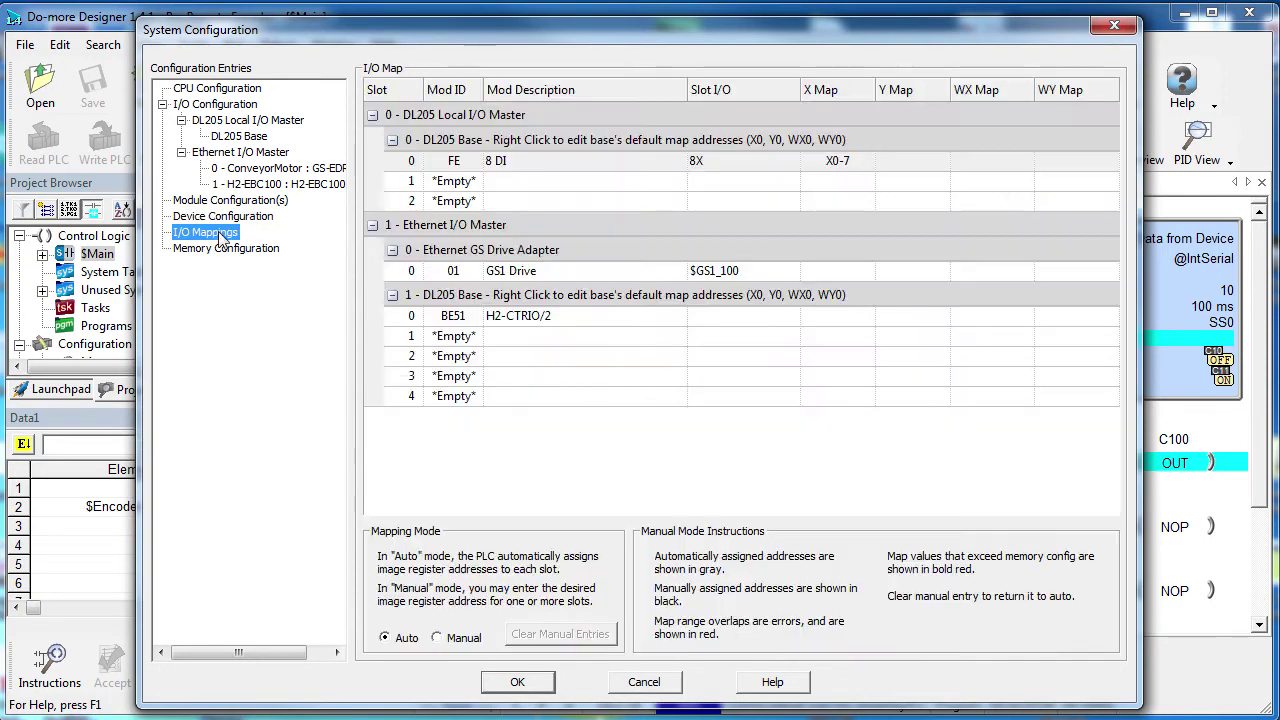
{"action": "left_click", "coordinate": [222, 250]}
{"action": "left_click_drag", "start_coordinate": [943, 476], "coordinate": [950, 568]}
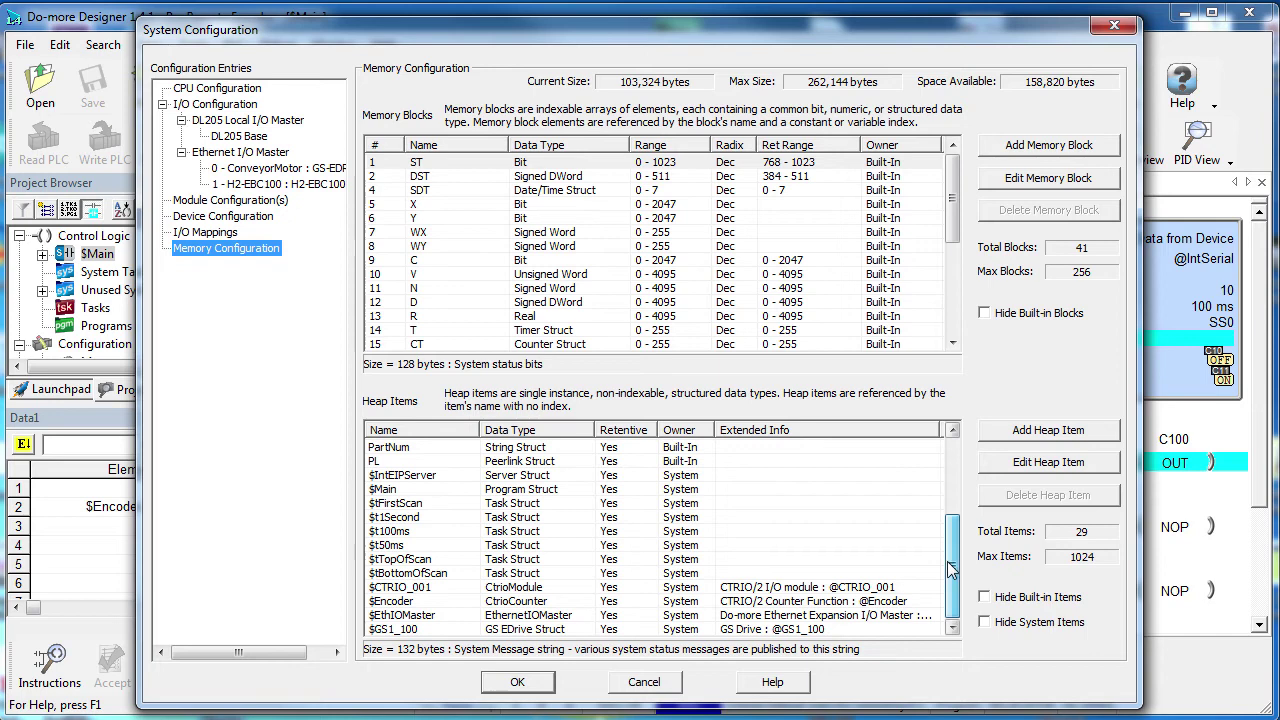
{"action": "left_click", "coordinate": [546, 688]}
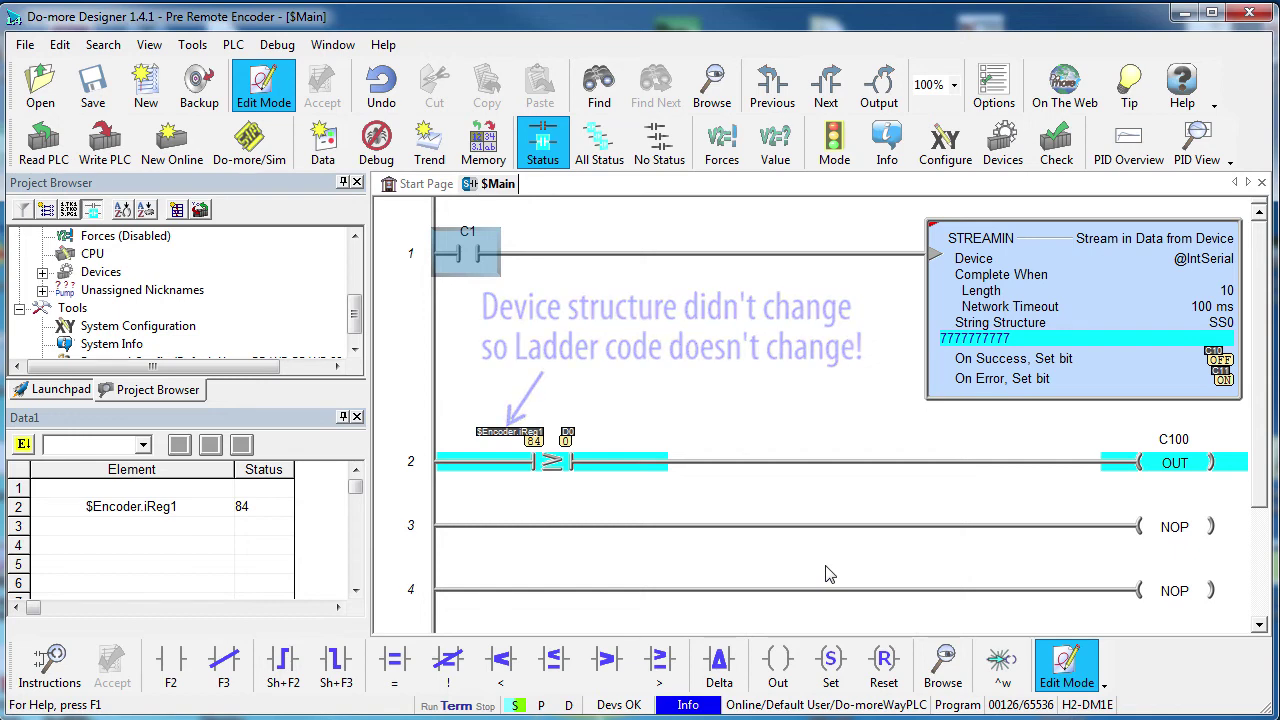
Step: Write the updated project to the PLC using Write PLC
{"action": "left_click", "coordinate": [104, 143]}
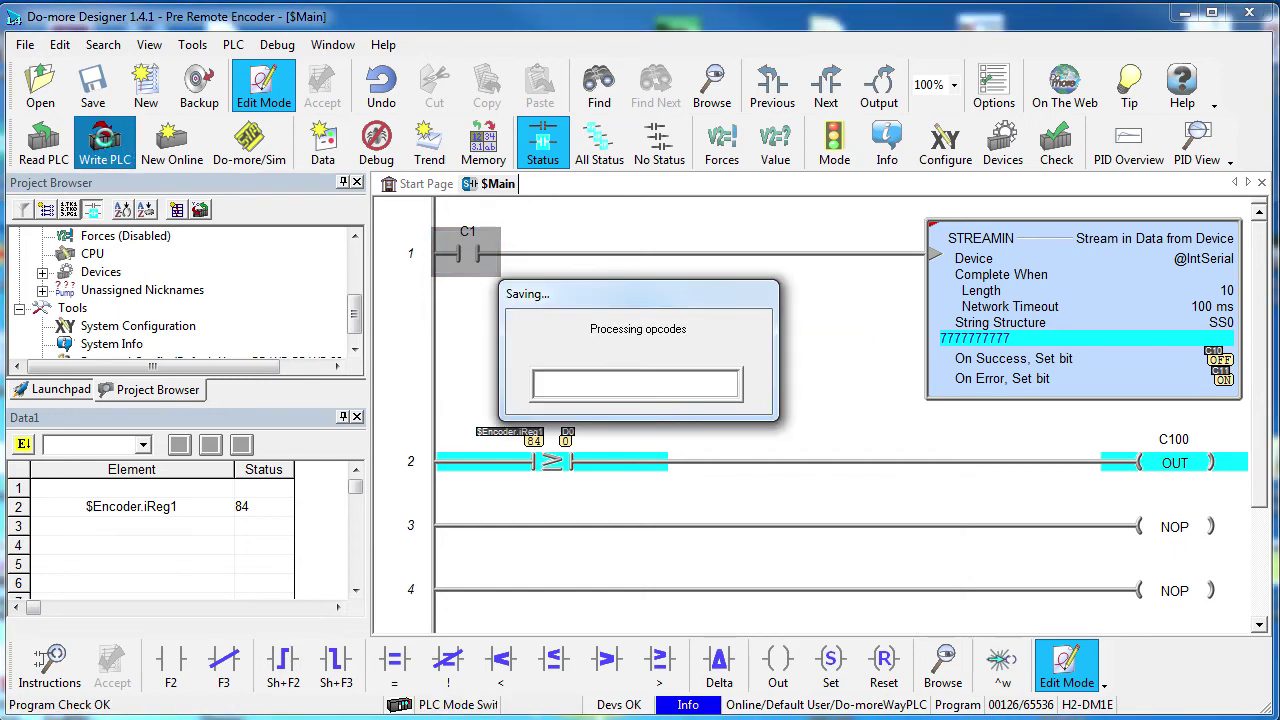